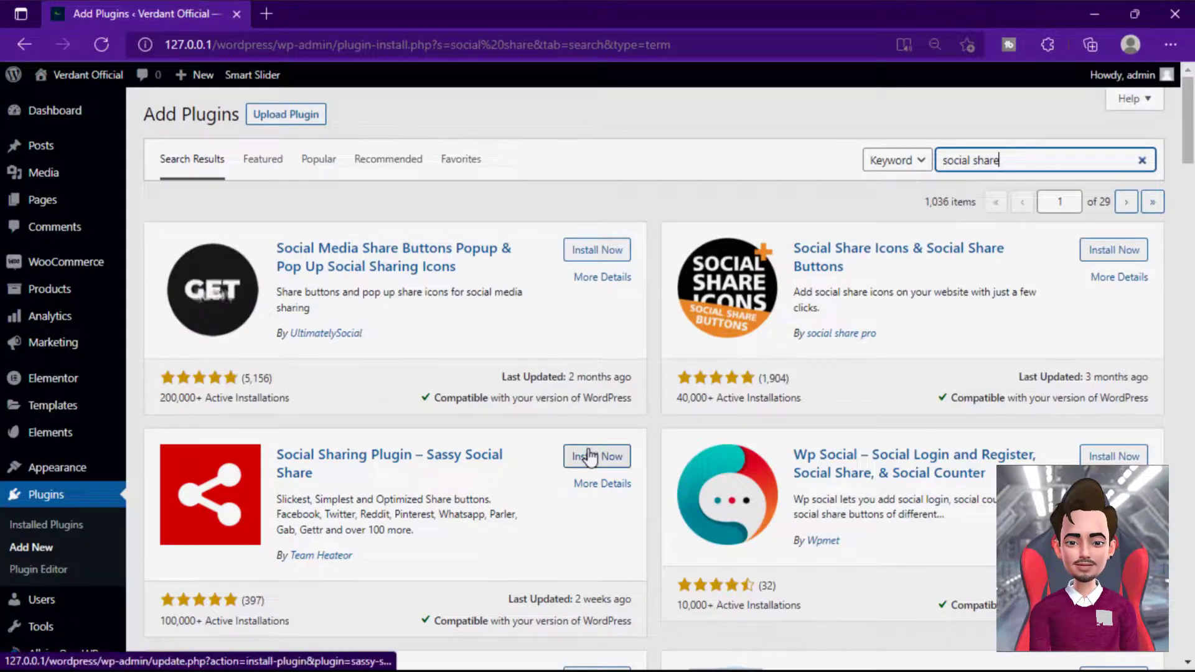
Step: Install and activate the Sassy Social Share plugin, and open its settings page
click(588, 457)
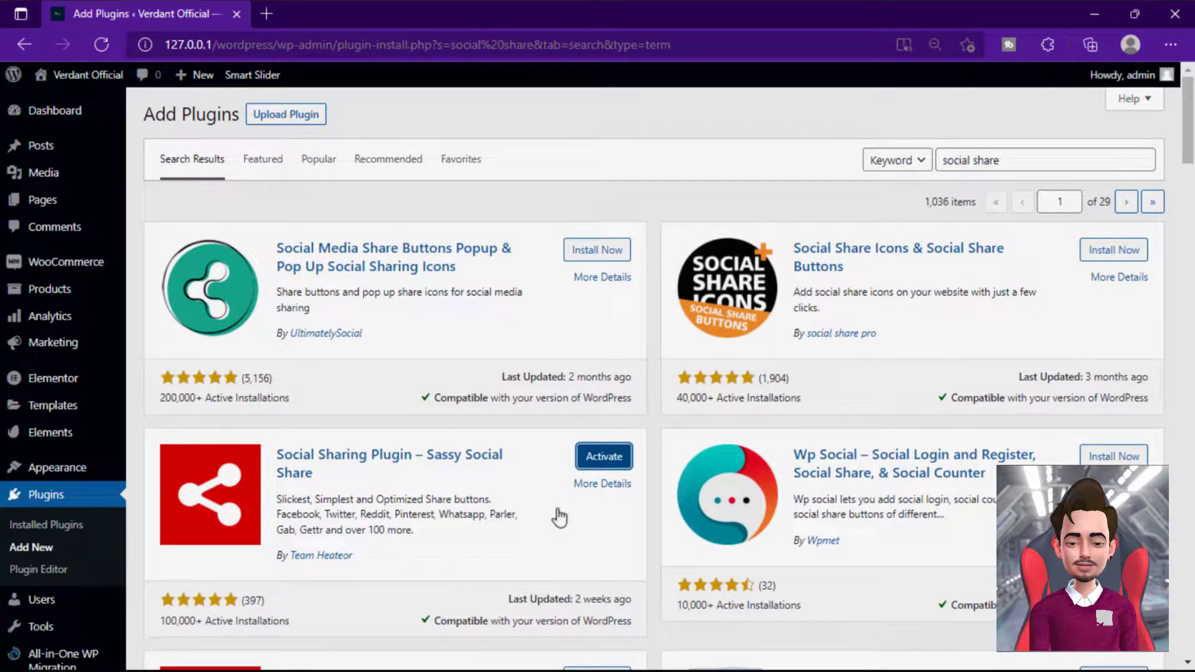
click(594, 460)
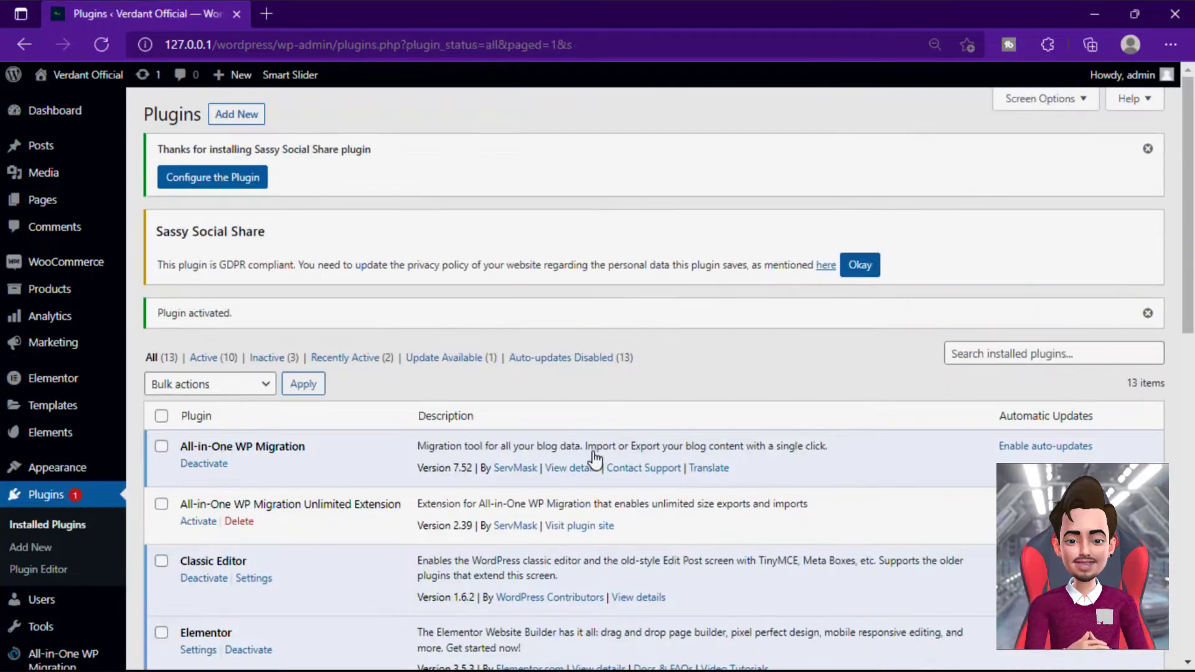
scroll(595, 459, down, 3)
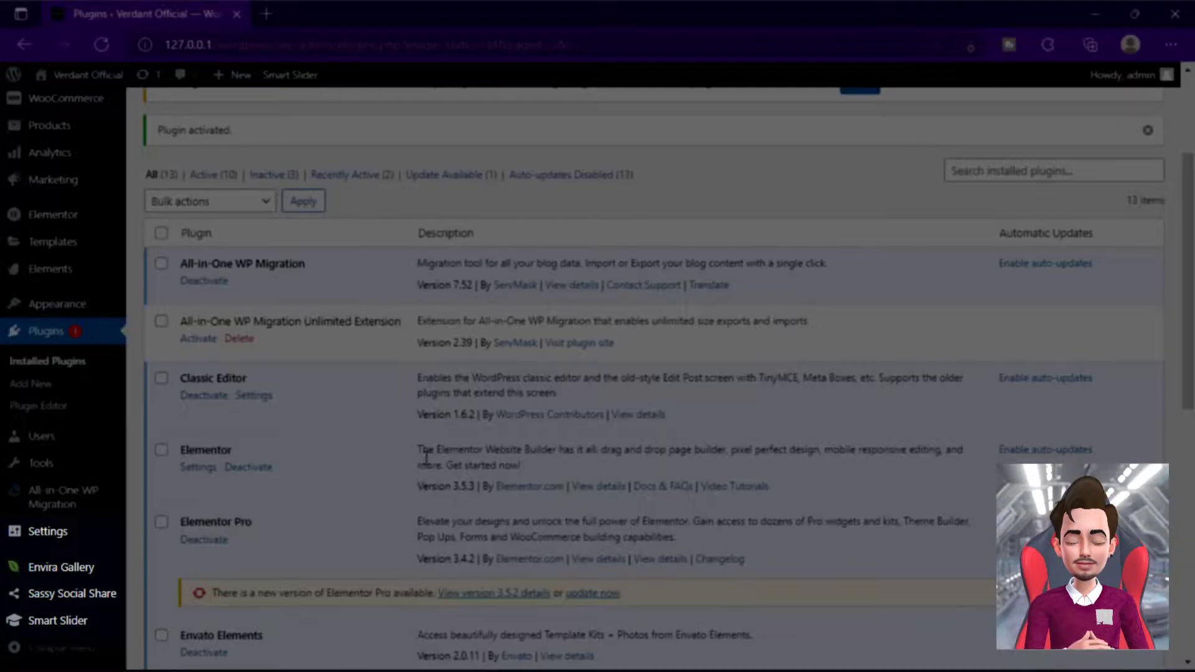
mouse_move(66, 594)
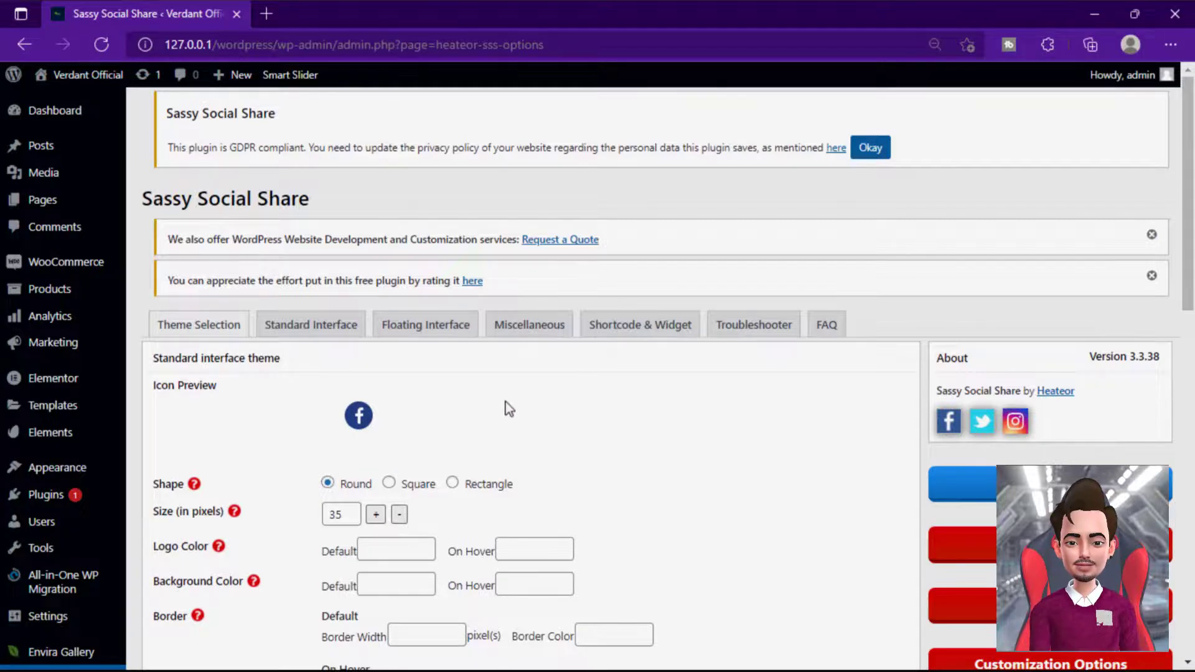
Step: Select Facebook, Twitter, LinkedIn and Pinterest as the standard interface's sharing services, and save the changes
scroll(506, 405, down, 1)
click(310, 240)
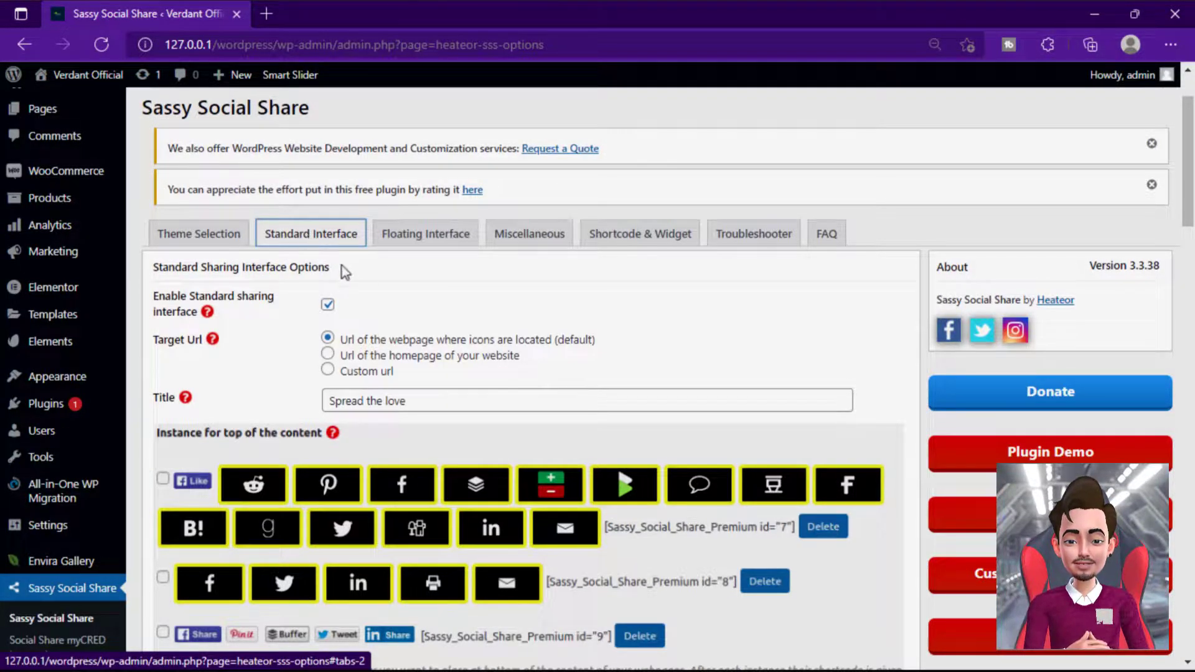
scroll(420, 342, down, 15)
key(ctrl+0)
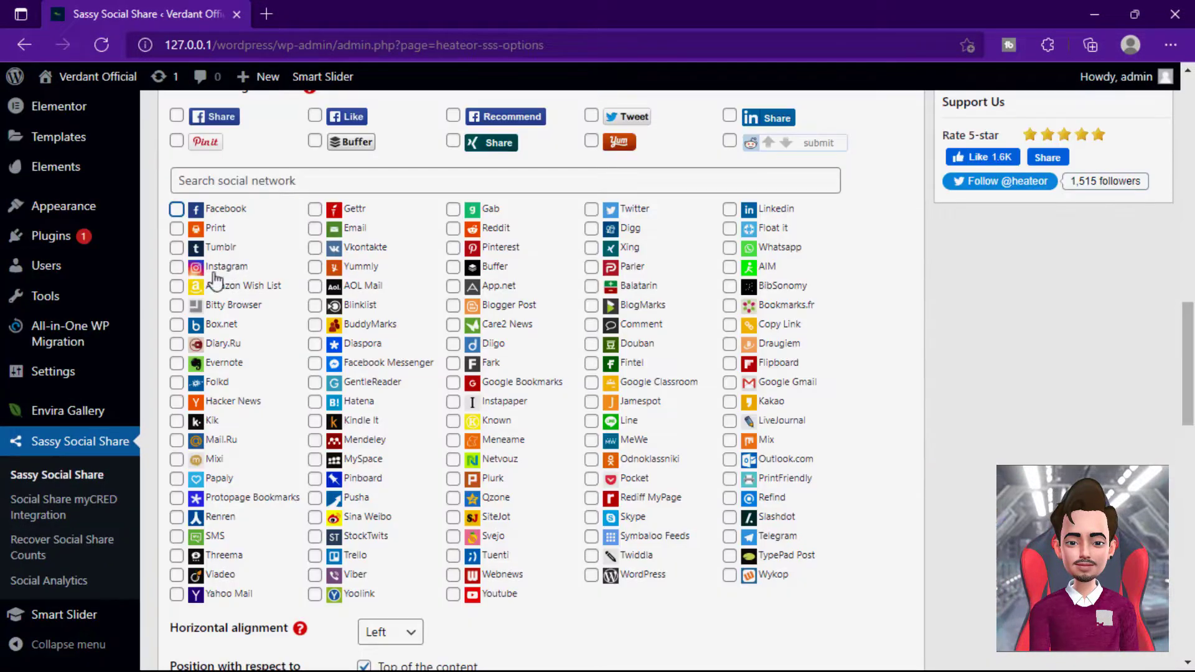
scroll(186, 292, up, 2)
click(176, 301)
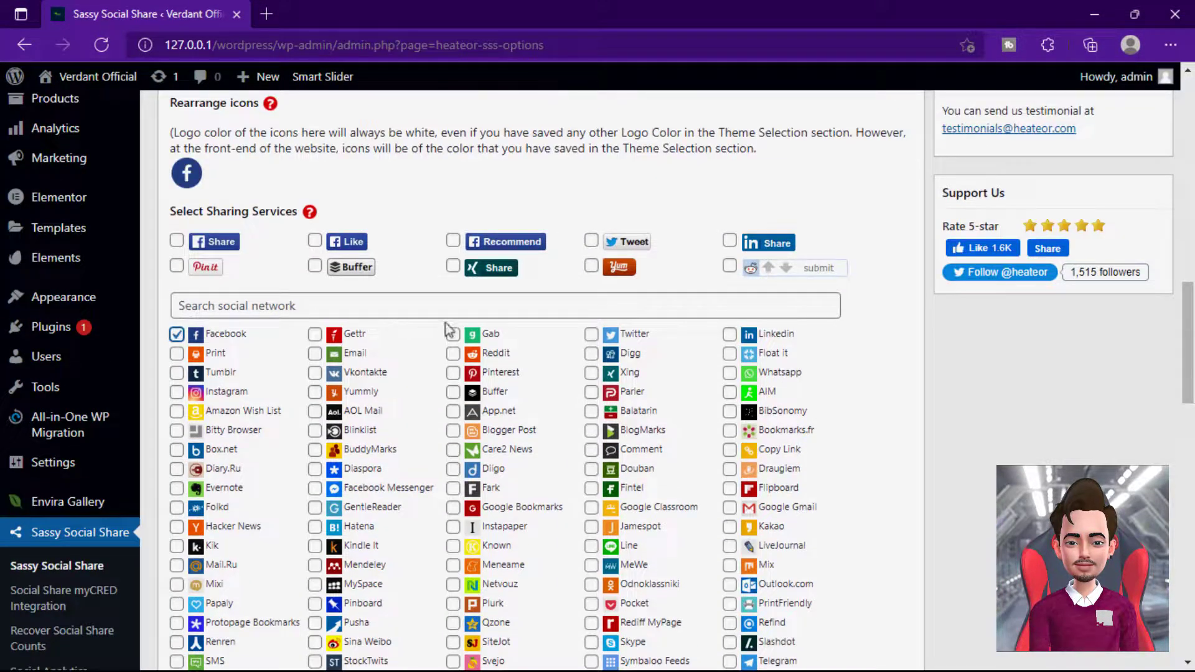
click(731, 335)
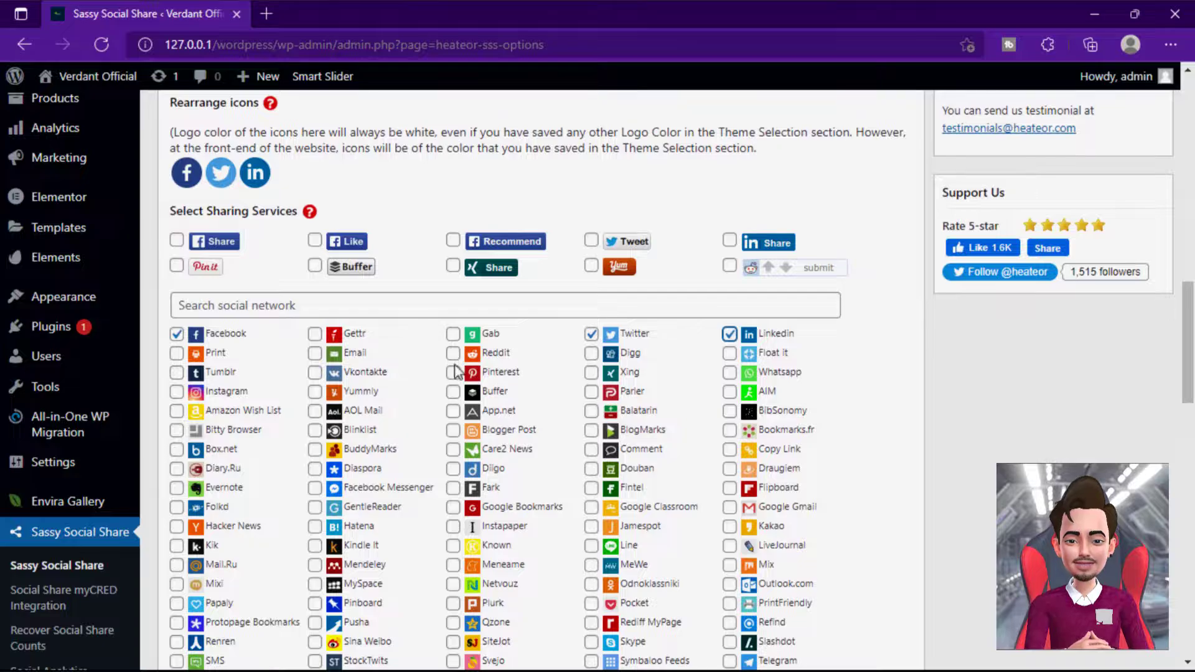
click(453, 372)
scroll(766, 424, down, 20)
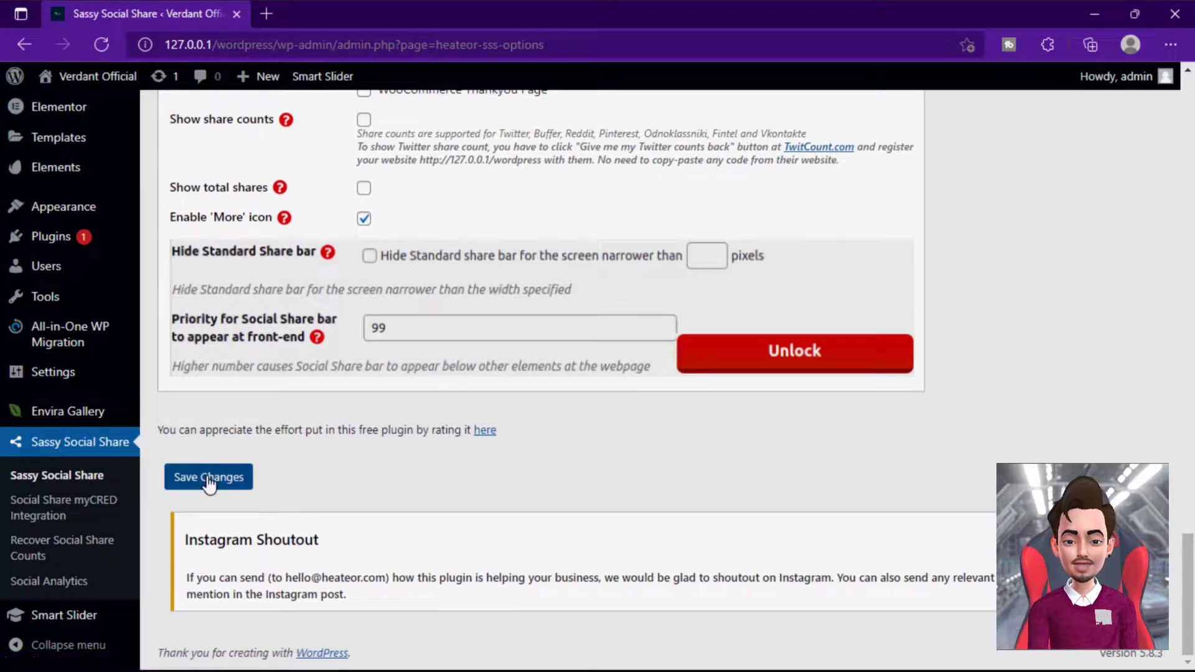
click(209, 479)
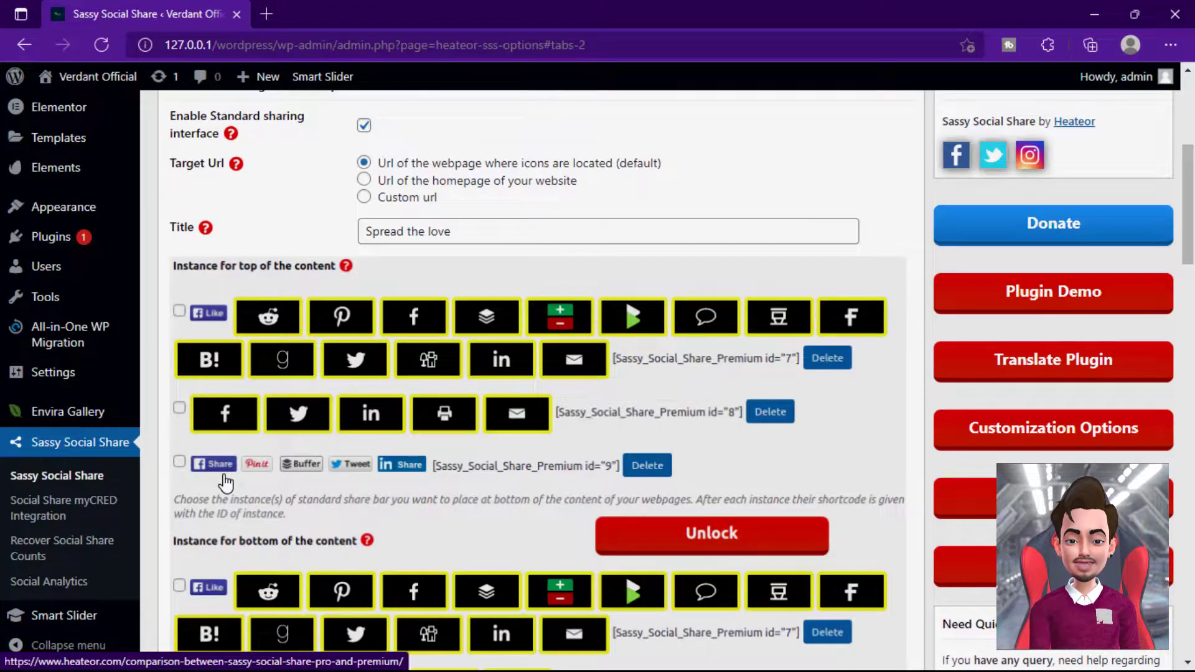
Step: Open the list of all posts and view "How to Create A Slider in WordPress" to check its share icons
scroll(106, 377, up, 5)
scroll(108, 380, up, 1)
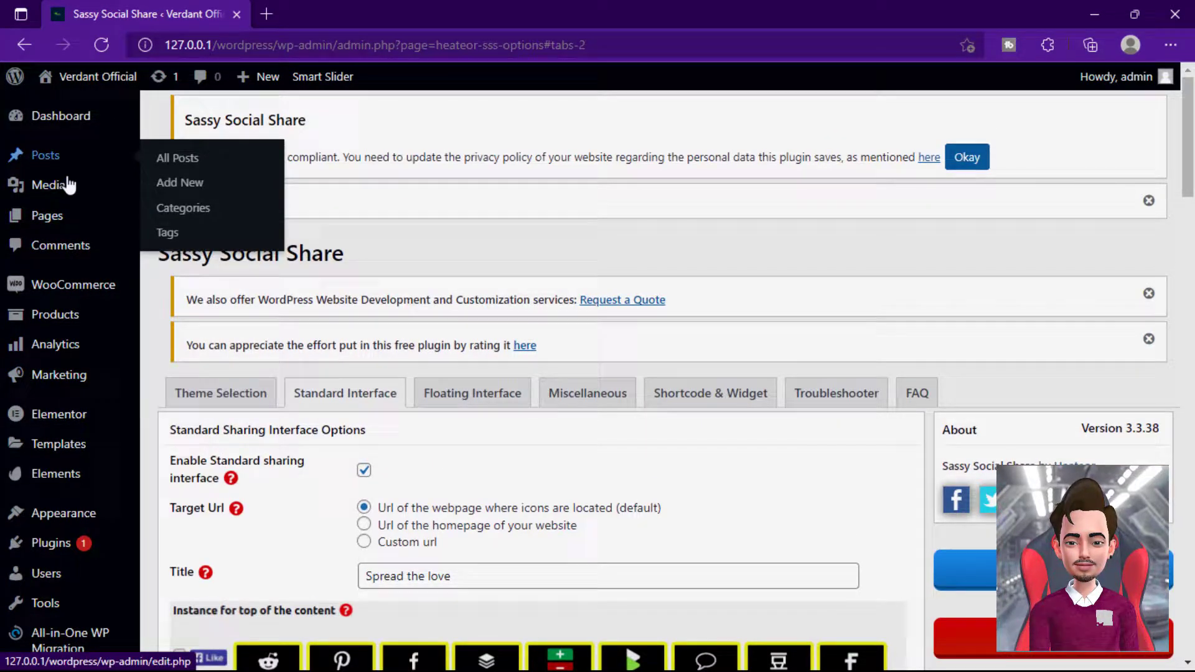
click(193, 159)
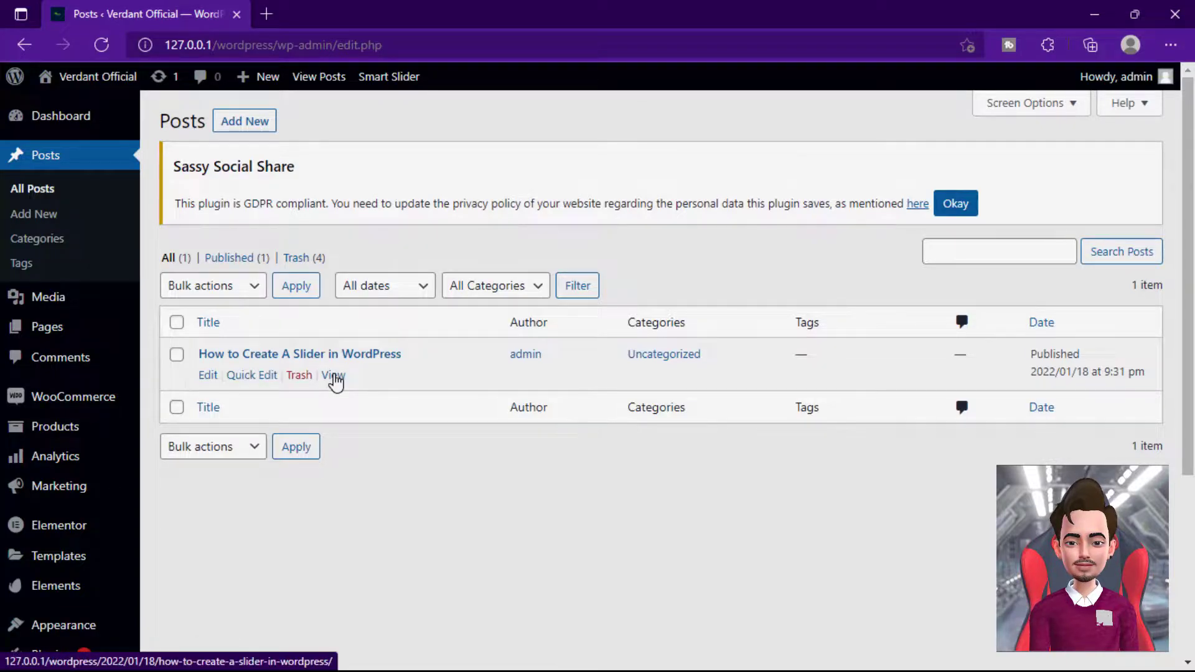
click(333, 376)
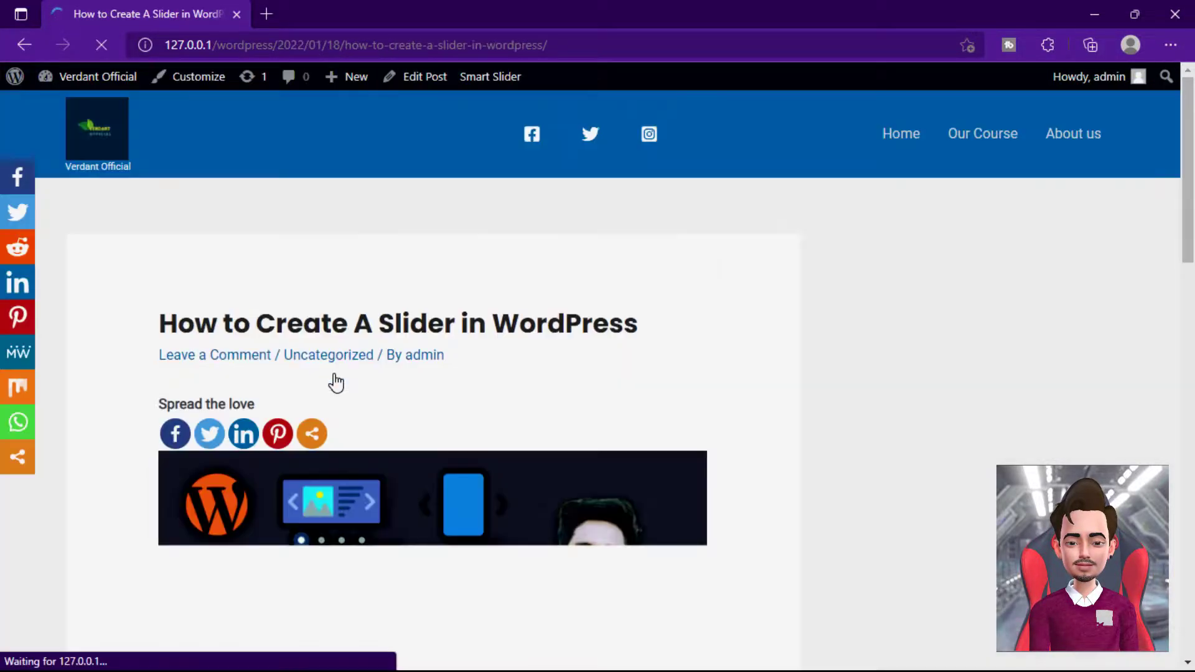
scroll(334, 374, down, 3)
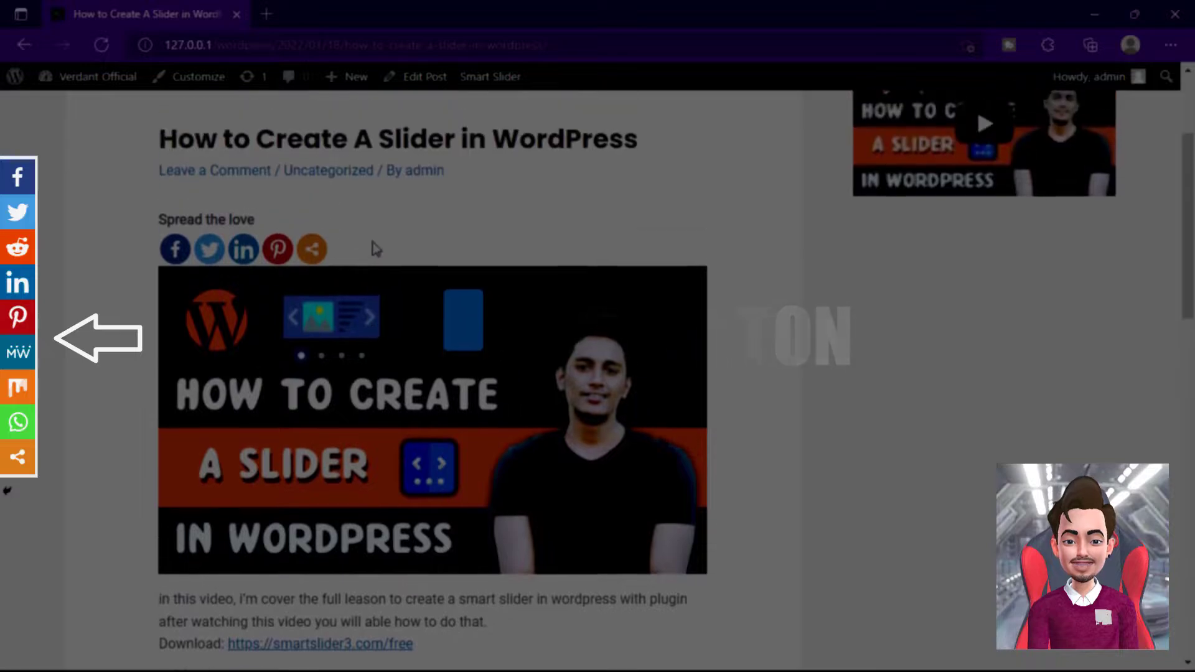
scroll(101, 330, up, 2)
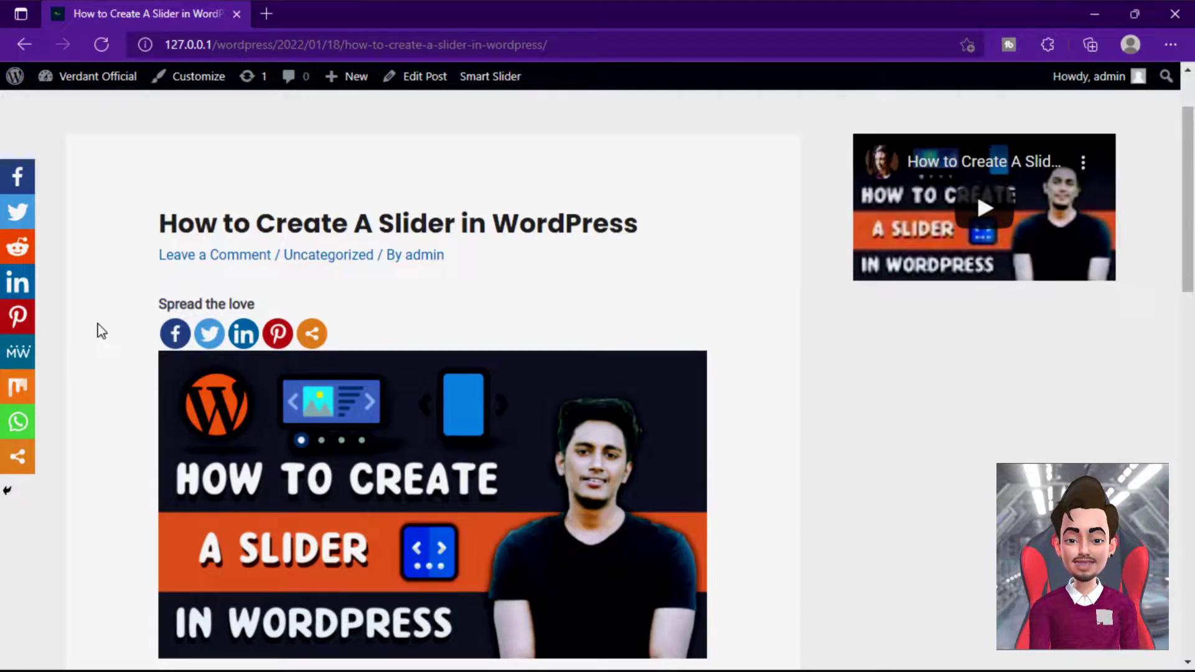
Step: Return to the Sassy Social Share settings, disable the floating sharing interface and save the changes
click(92, 83)
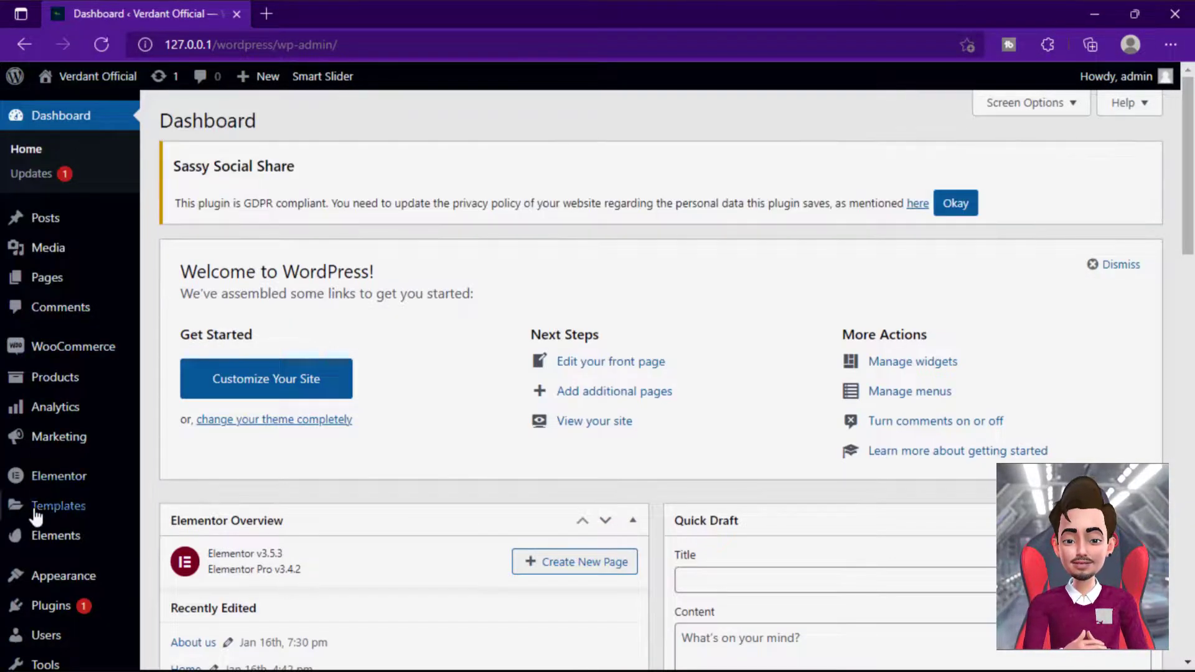
scroll(36, 517, down, 5)
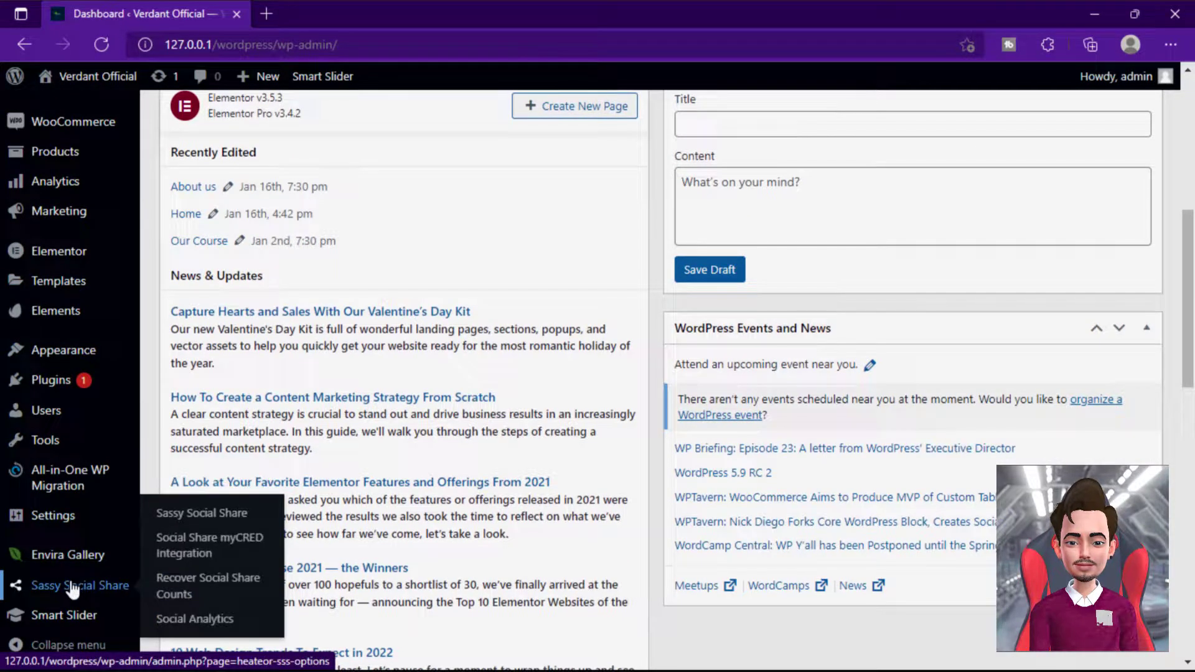
click(72, 587)
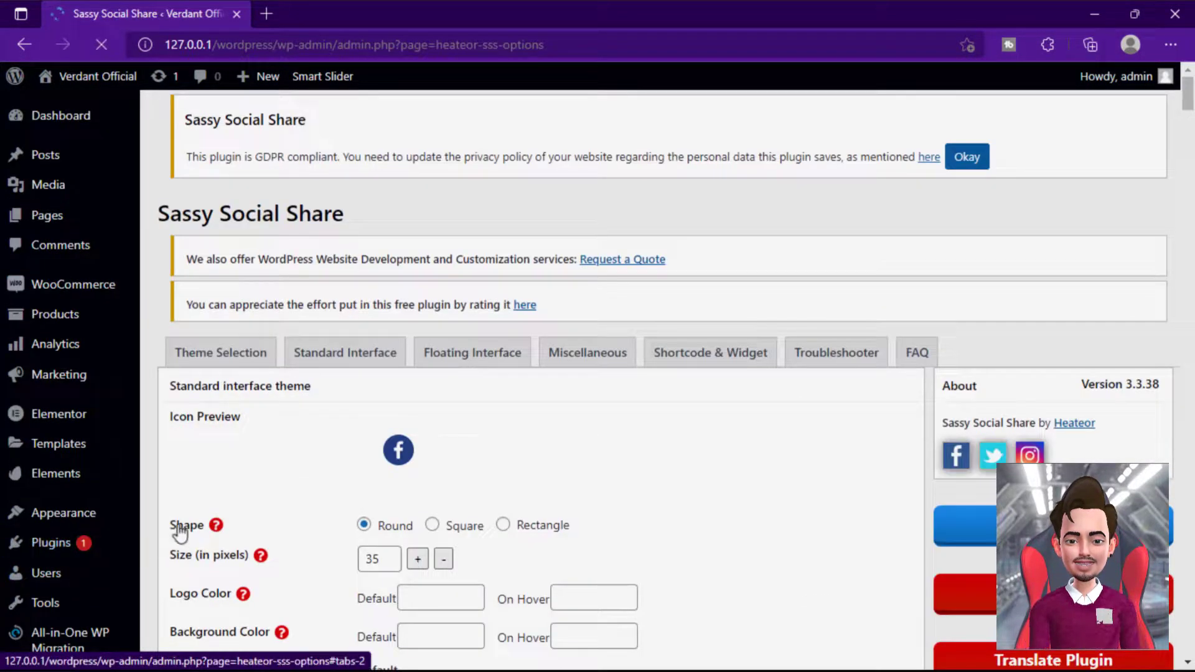
click(507, 355)
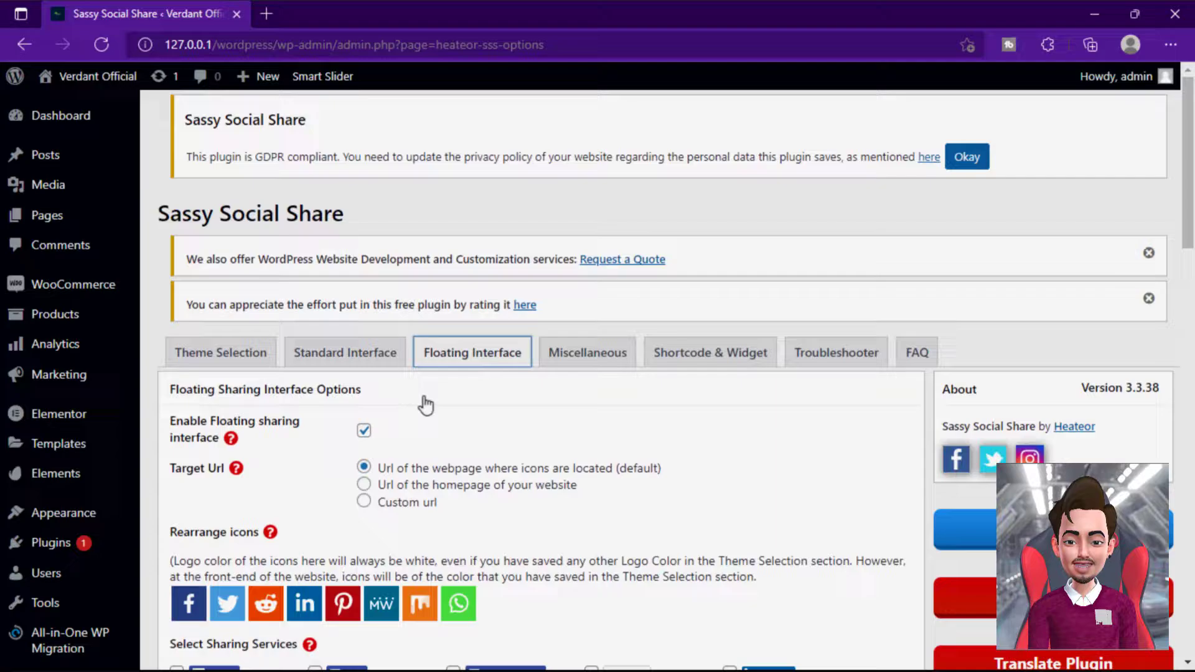
click(366, 432)
scroll(438, 446, down, 15)
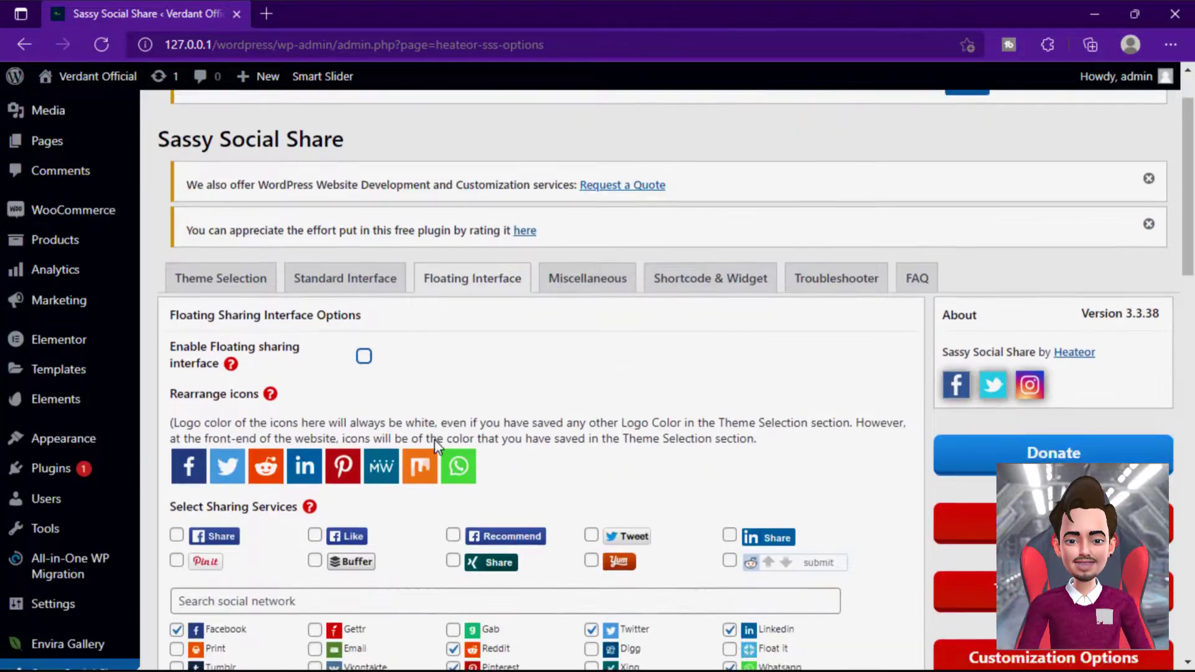
scroll(438, 447, down, 3)
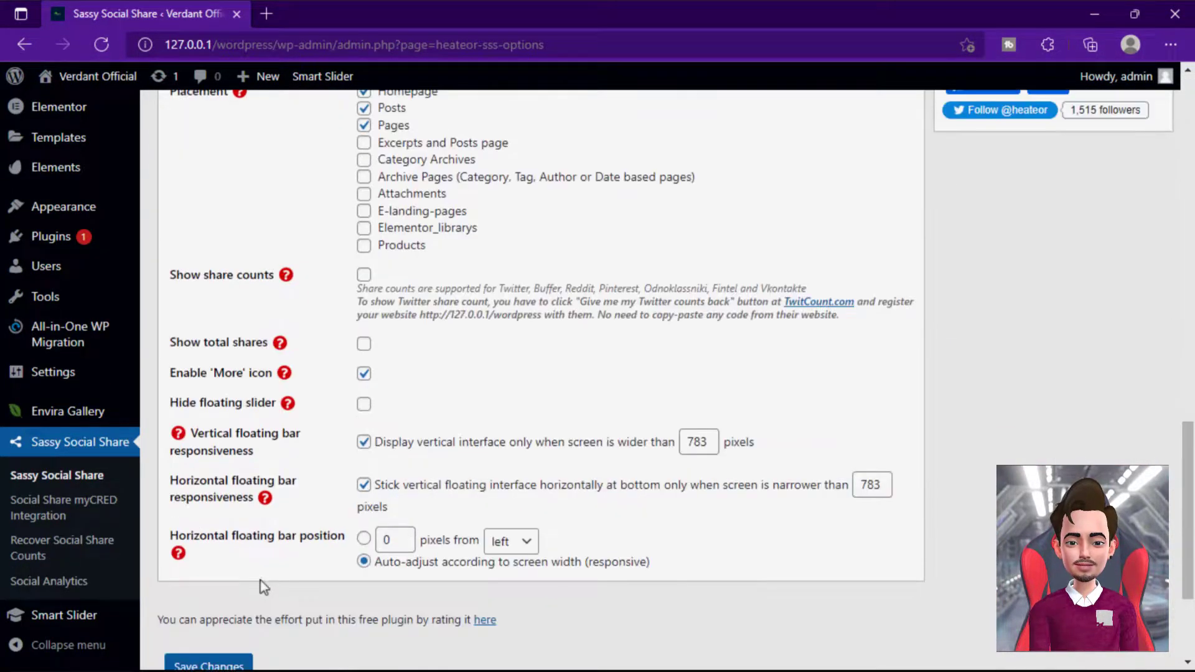
click(209, 664)
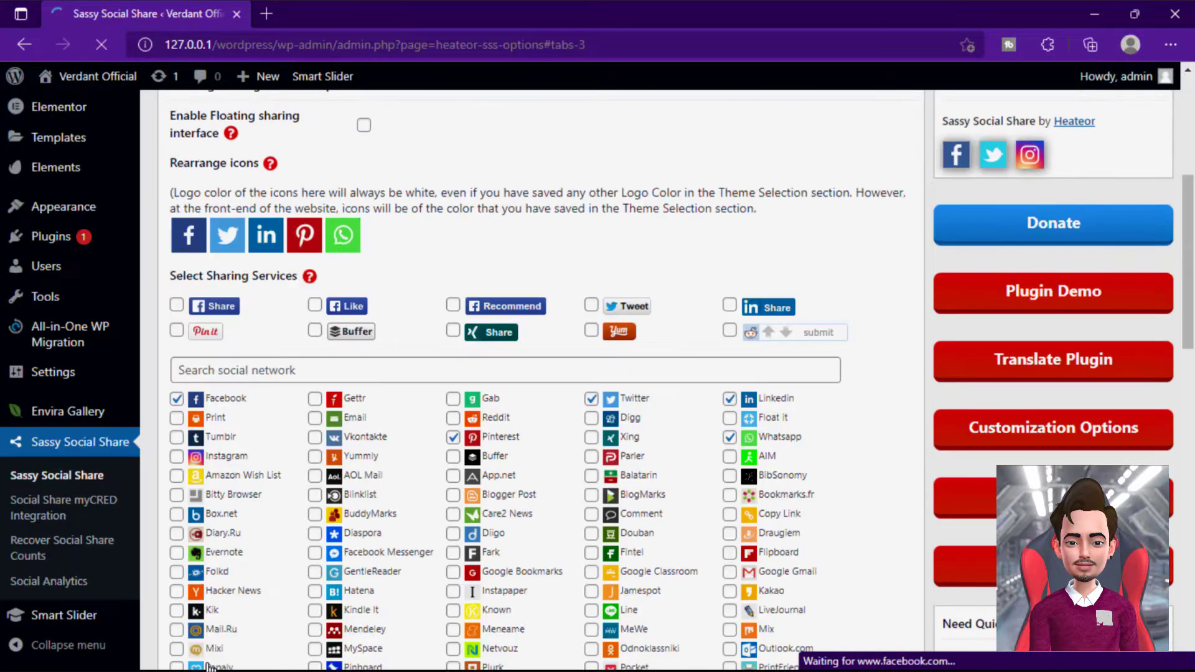
Step: Open the posts list in a new browser tab and view "How to Create A Slider in WordPress" to check the sharing bars
scroll(44, 127, up, 4)
right_click(41, 123)
click(100, 138)
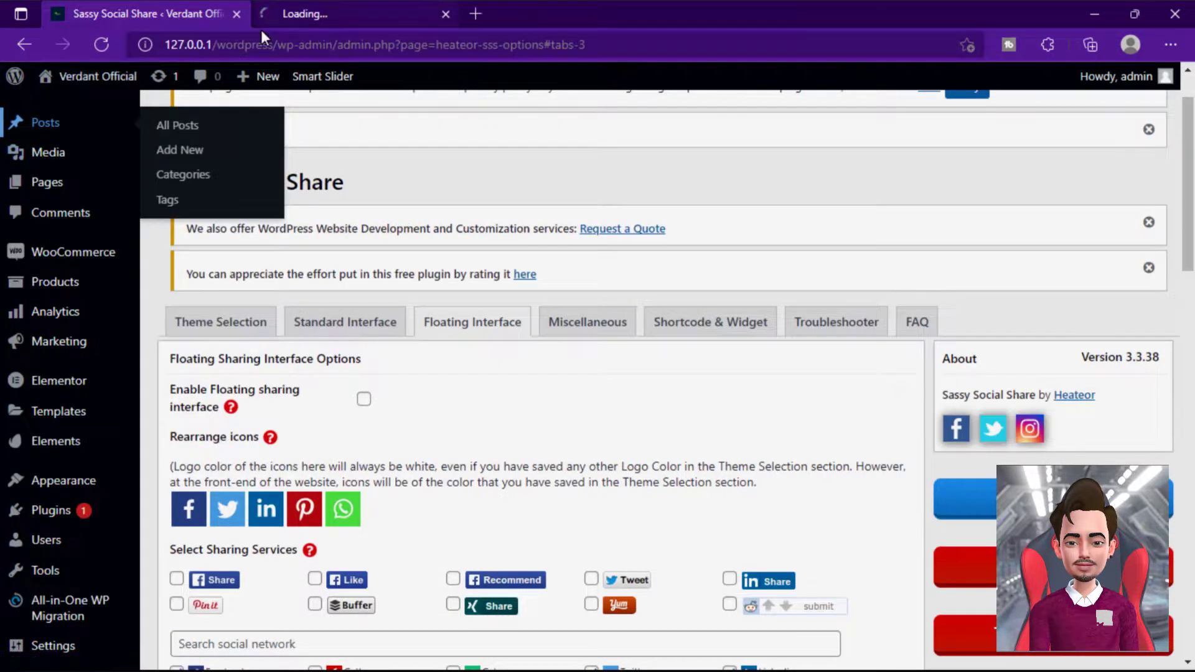
click(324, 13)
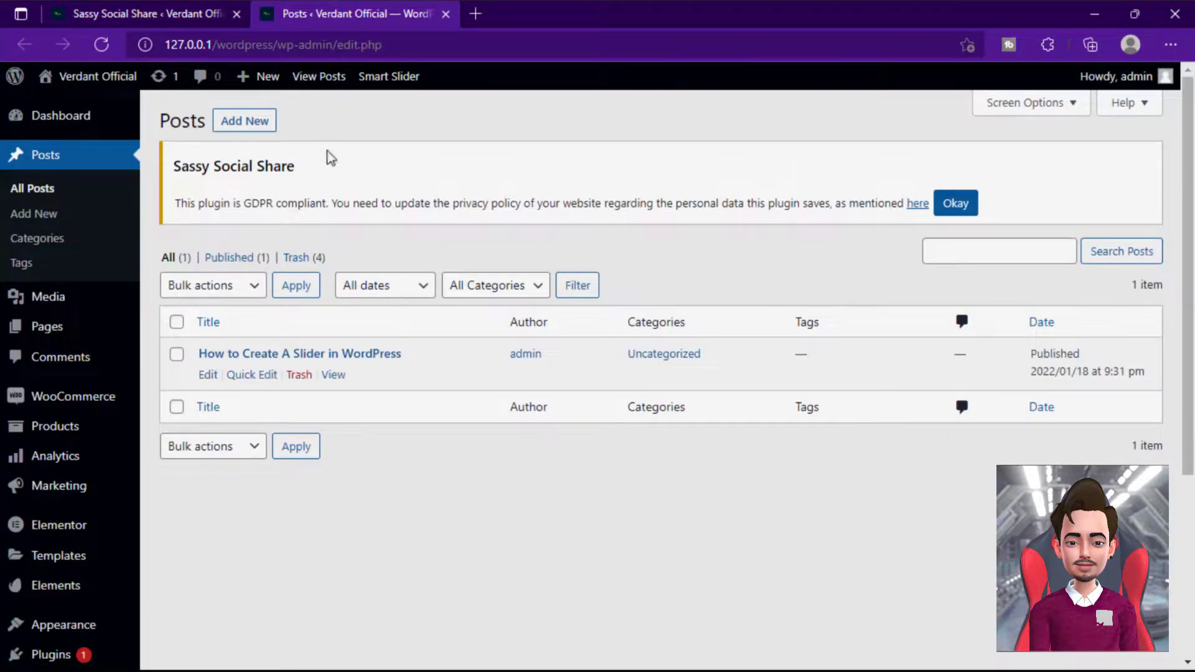
click(334, 376)
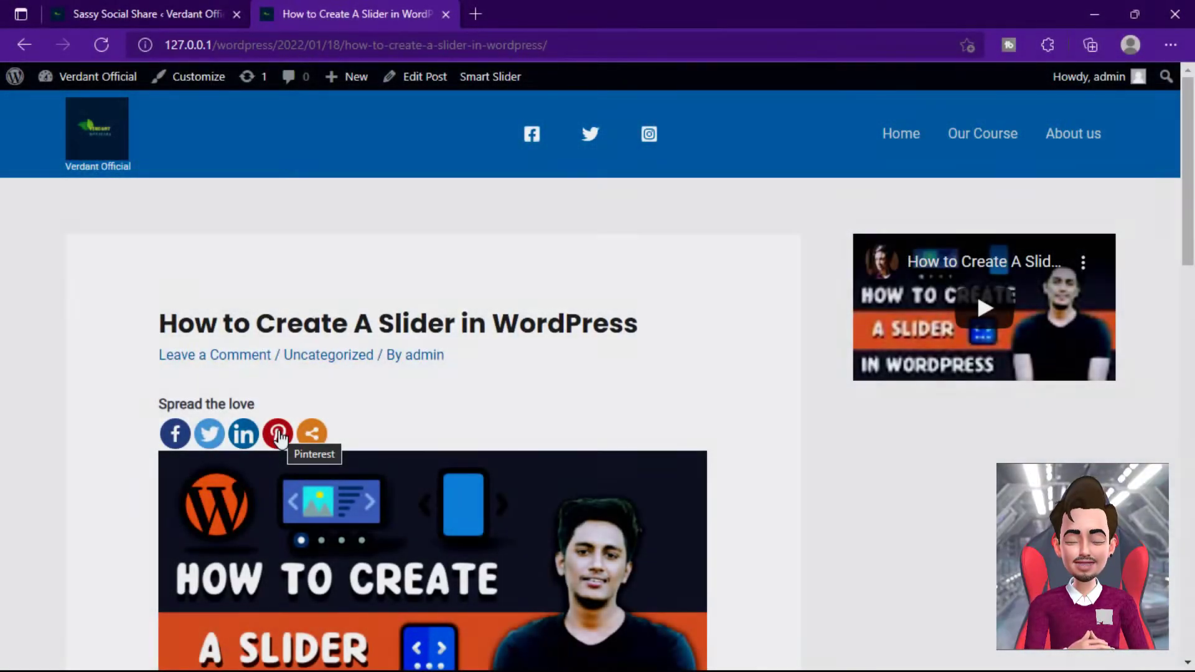
Step: Back in the plugin settings, set the standard interface theme's icon shape to Square and save the changes
click(175, 7)
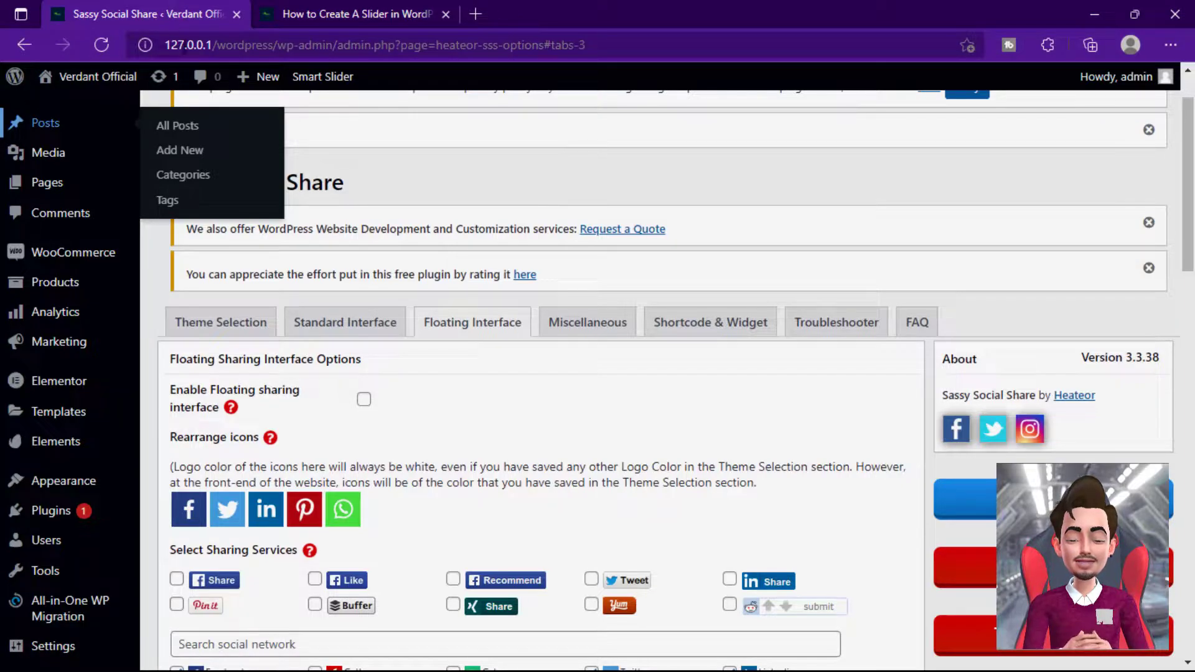
click(256, 325)
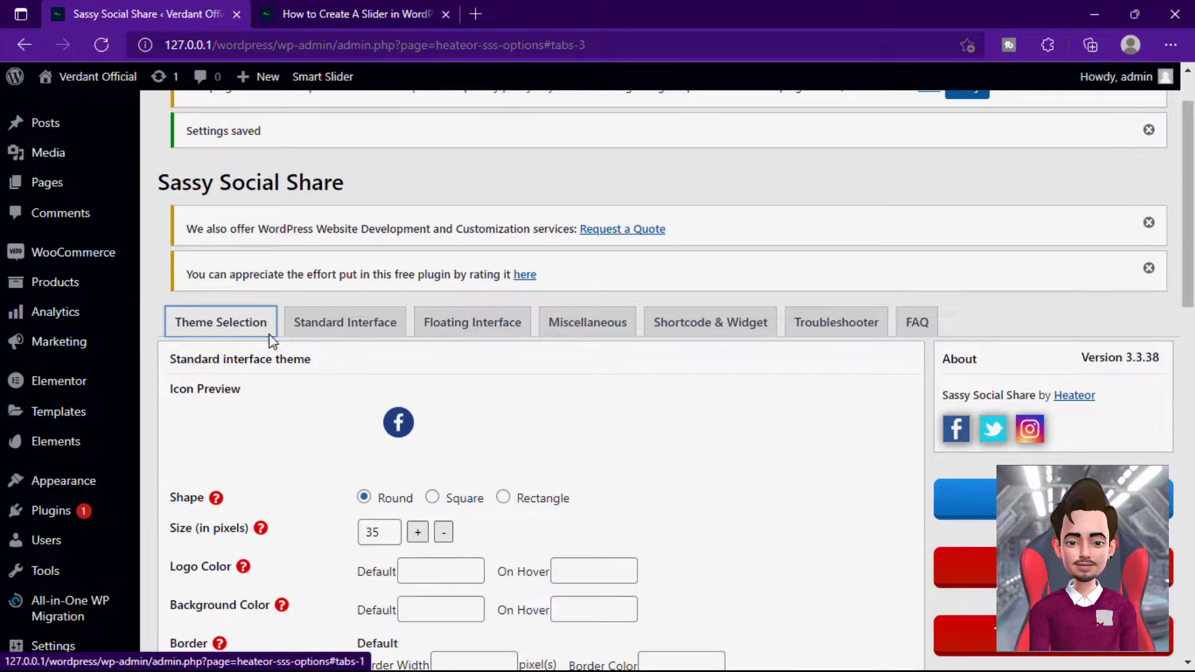
click(433, 497)
scroll(443, 473, down, 3)
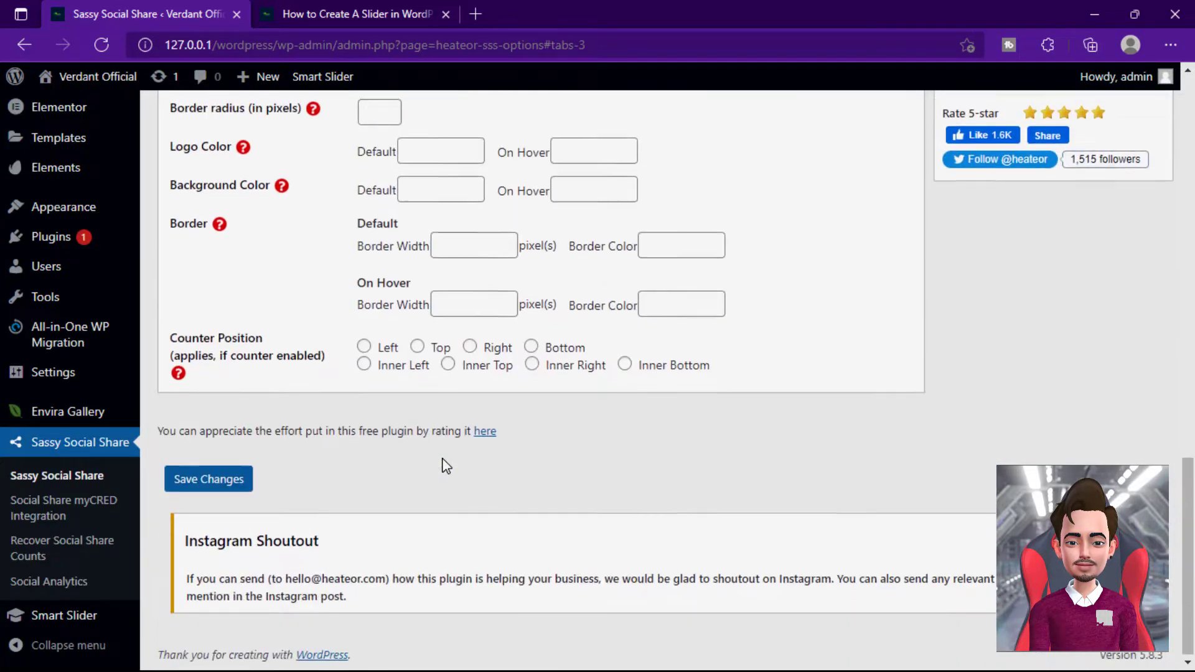
click(225, 482)
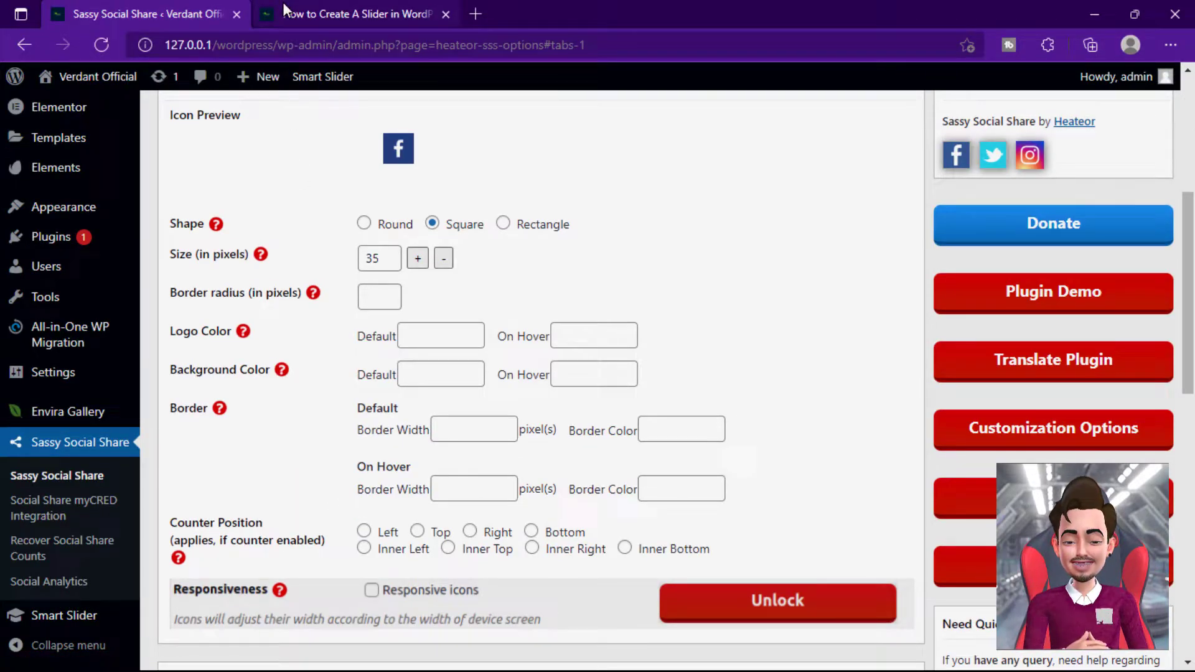
Step: Reload the slider post and visit the site's homepage to check the shape and placement of the share icons
click(283, 12)
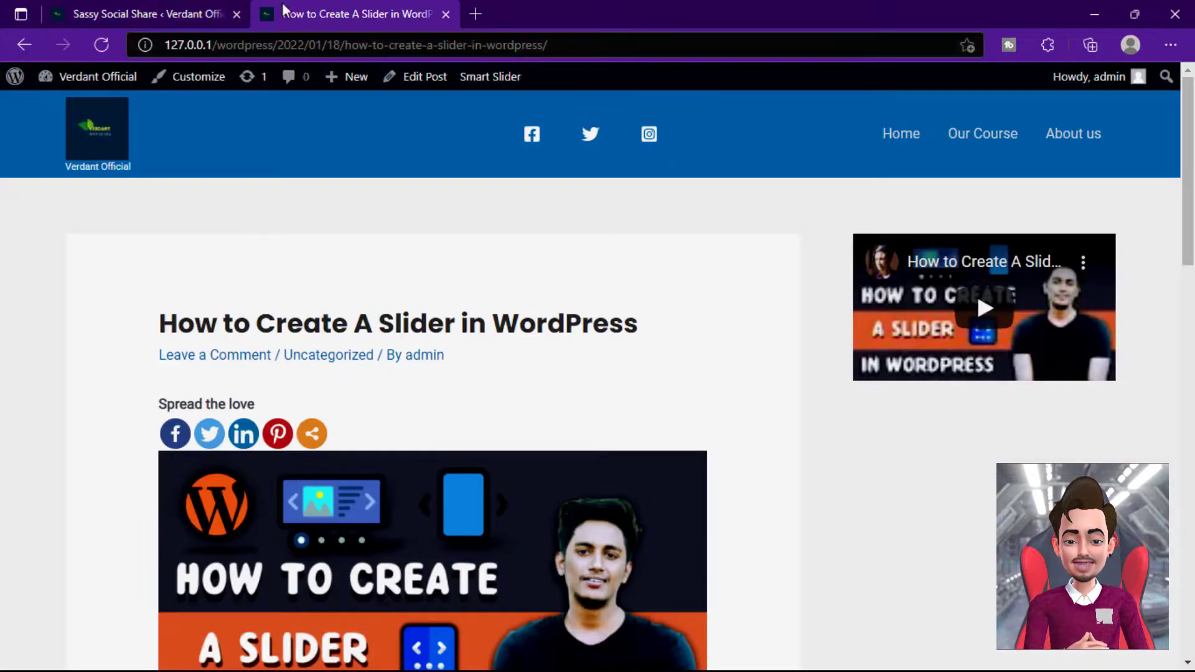
click(101, 45)
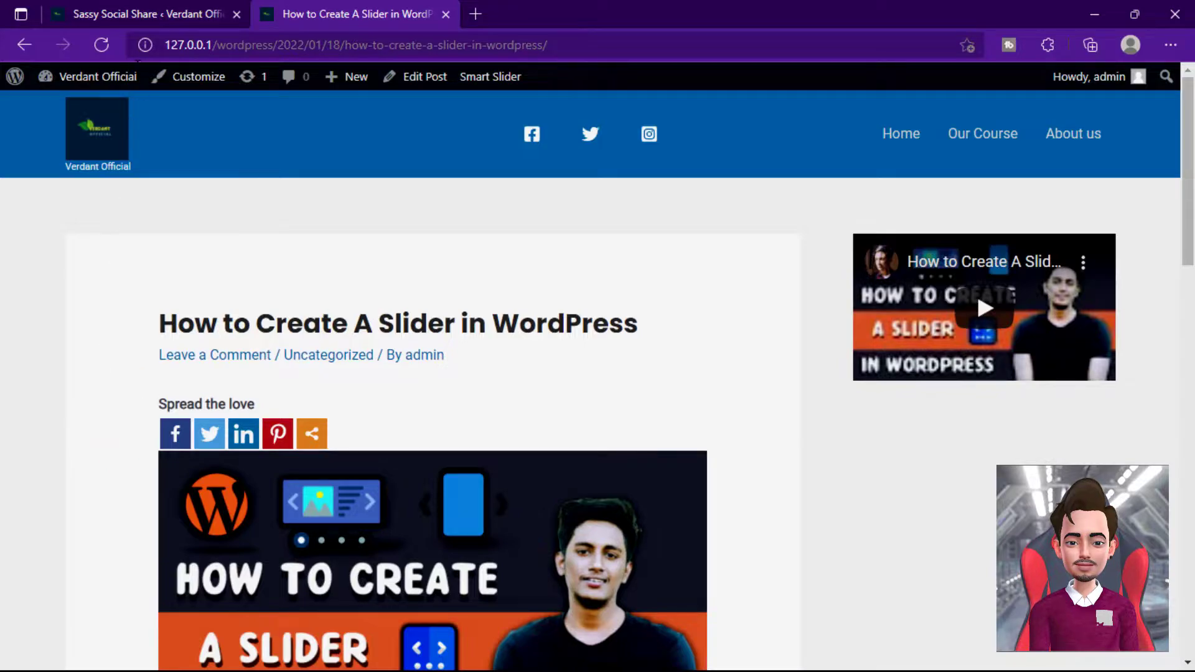
key(ctrl+Tab)
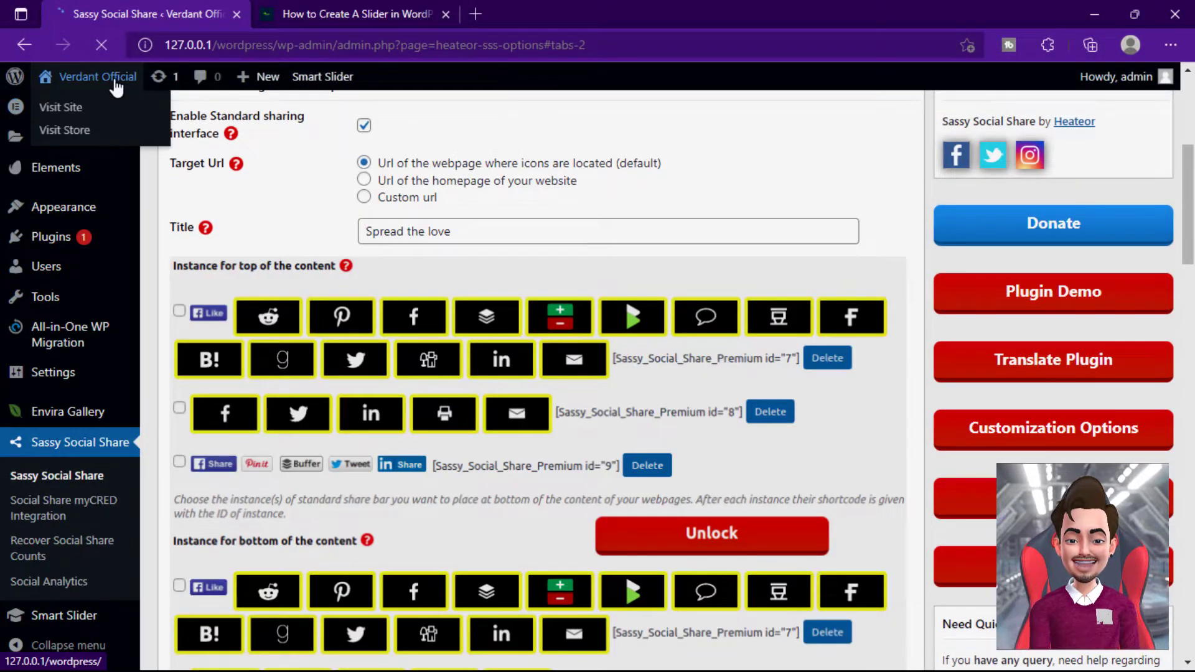
click(116, 84)
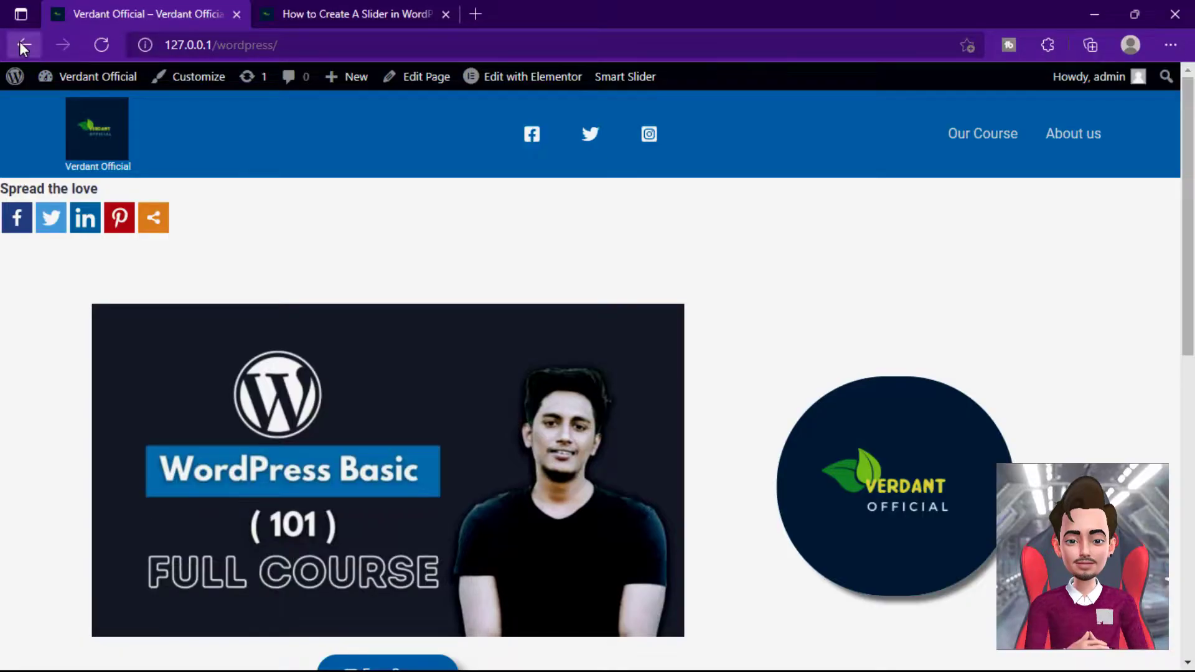
Step: Return to the standard interface settings, limit the placement to Posts, disable the 'More' icon and save the changes
click(22, 44)
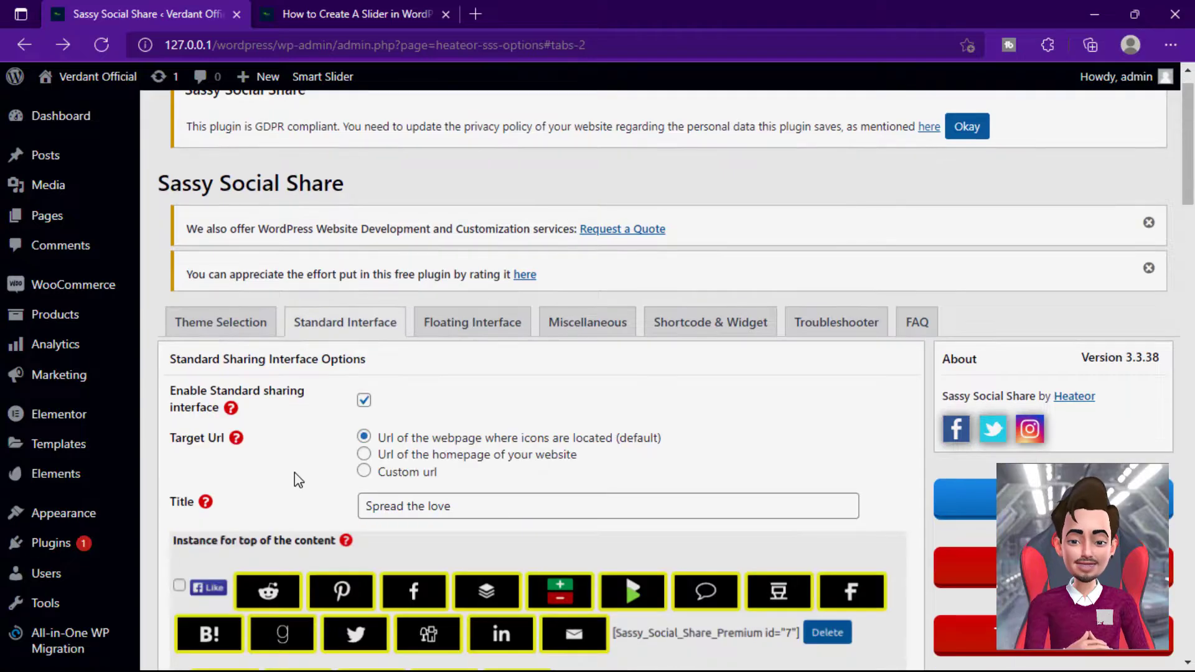
scroll(294, 477, down, 12)
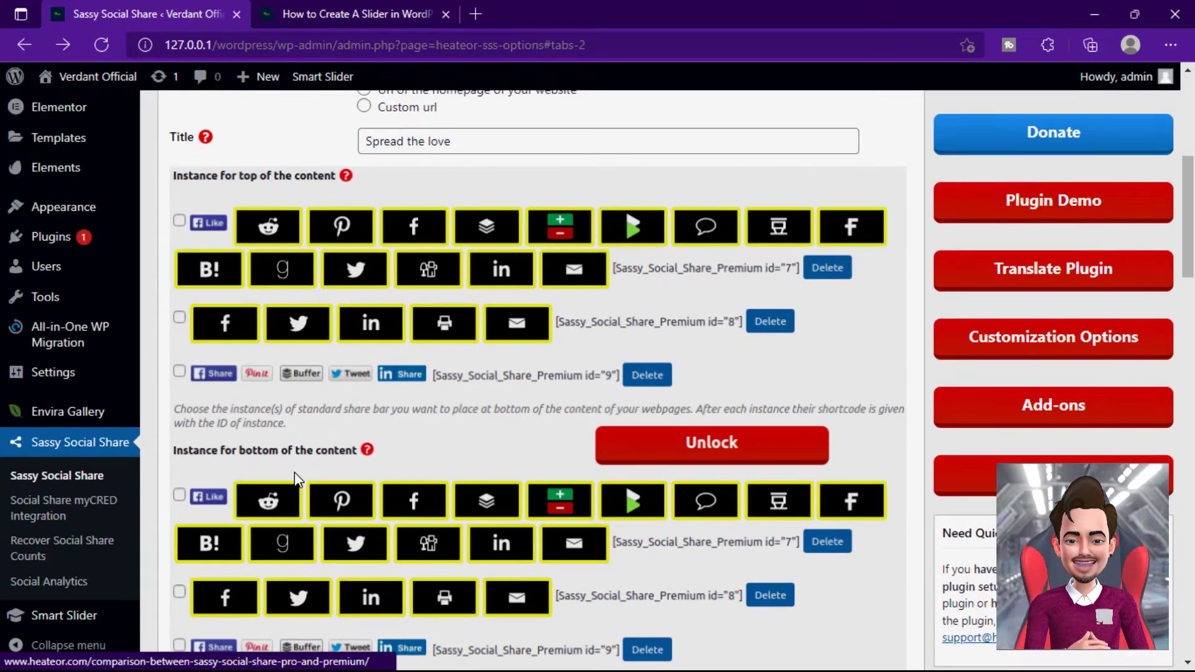
scroll(296, 479, down, 8)
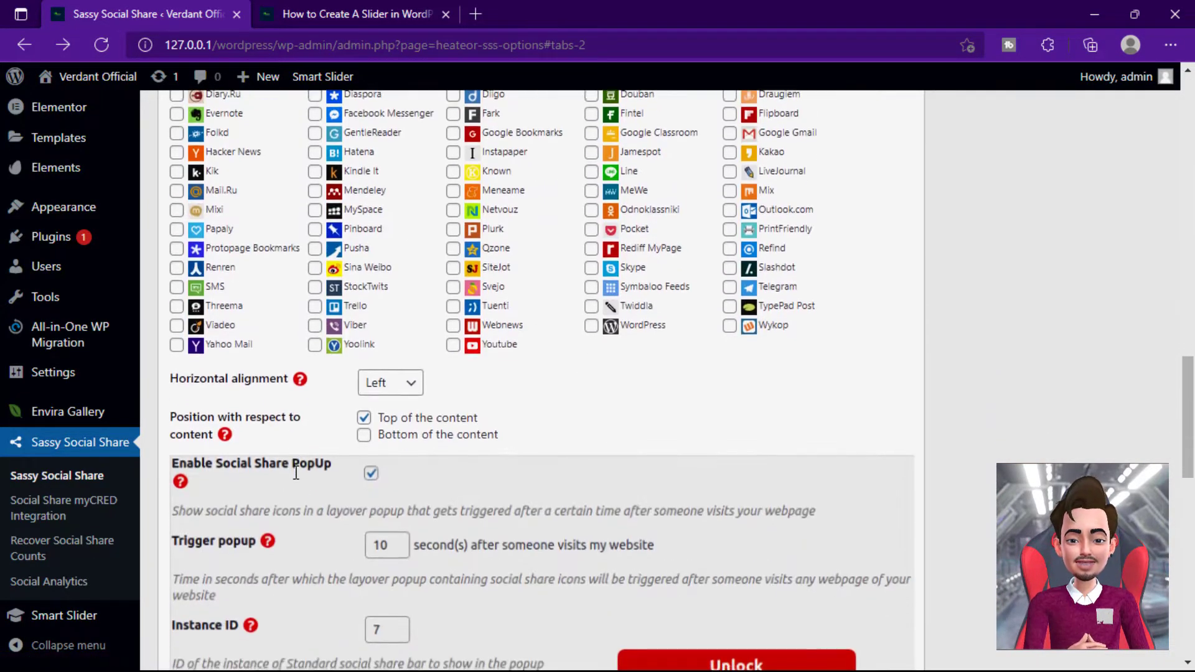
scroll(294, 476, down, 5)
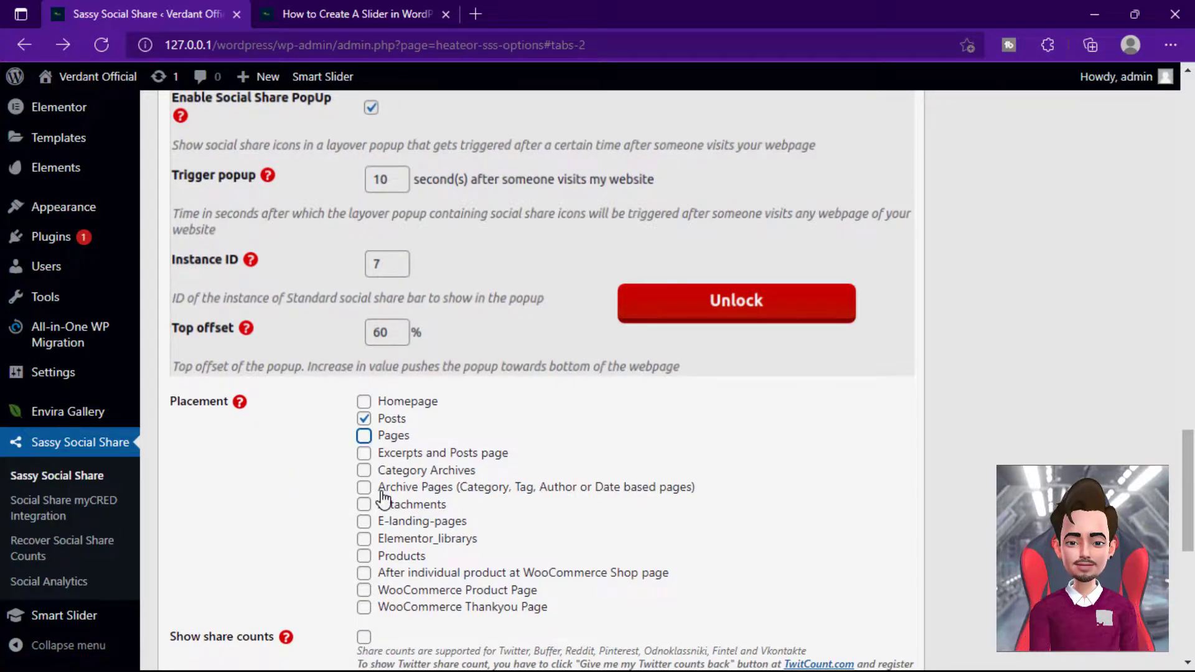
scroll(383, 498, down, 5)
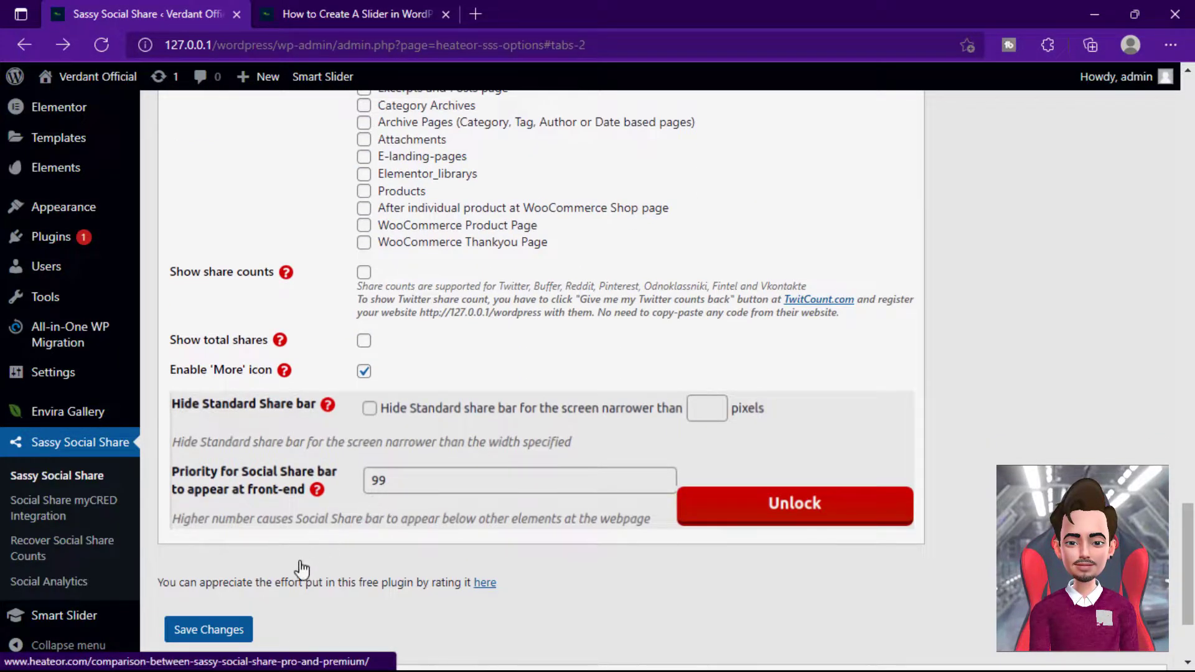
click(207, 629)
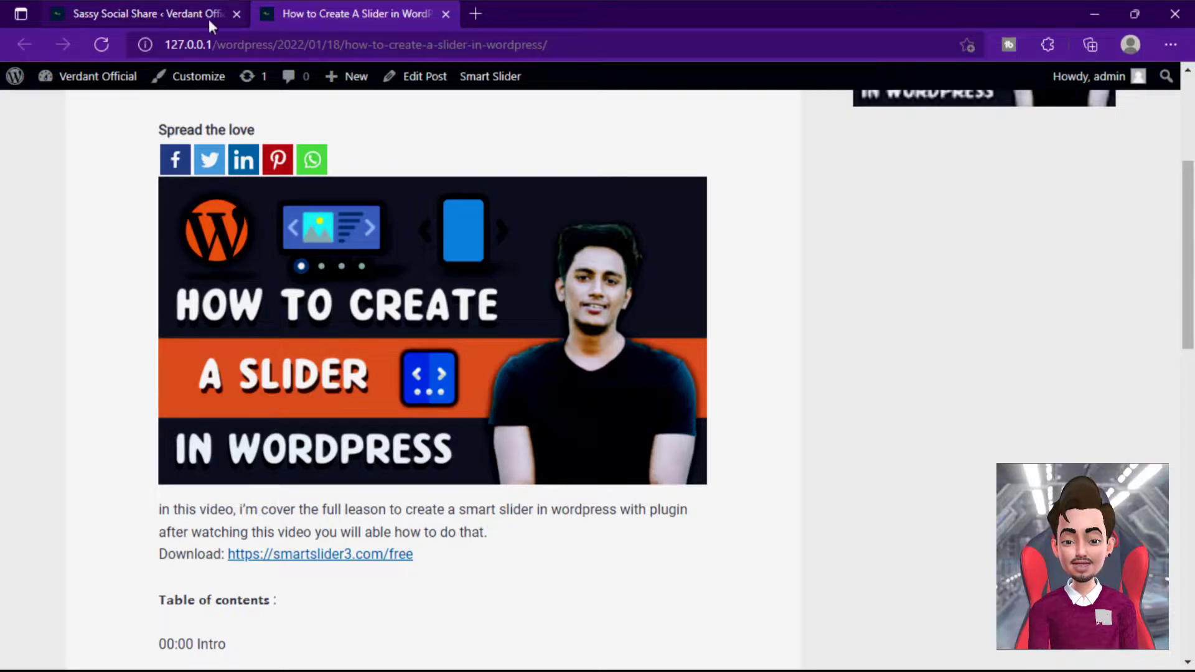
Step: Set the standard interface's title to "Share", save the changes and reload the slider post to check the heading
click(211, 14)
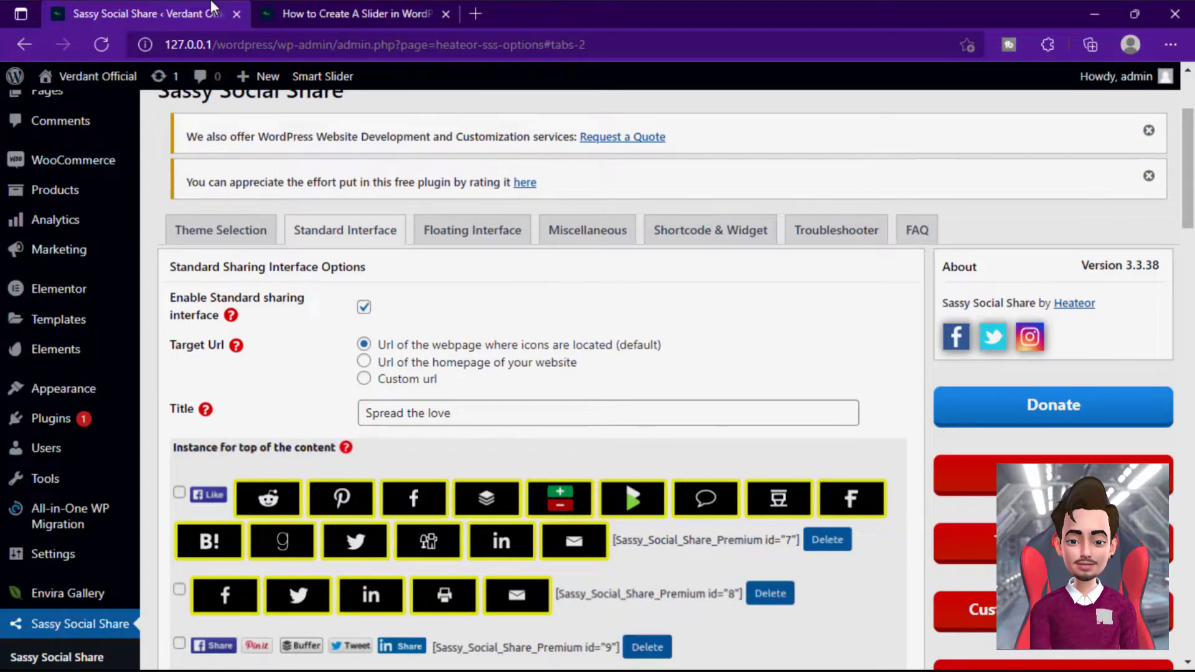
triple_click(457, 415)
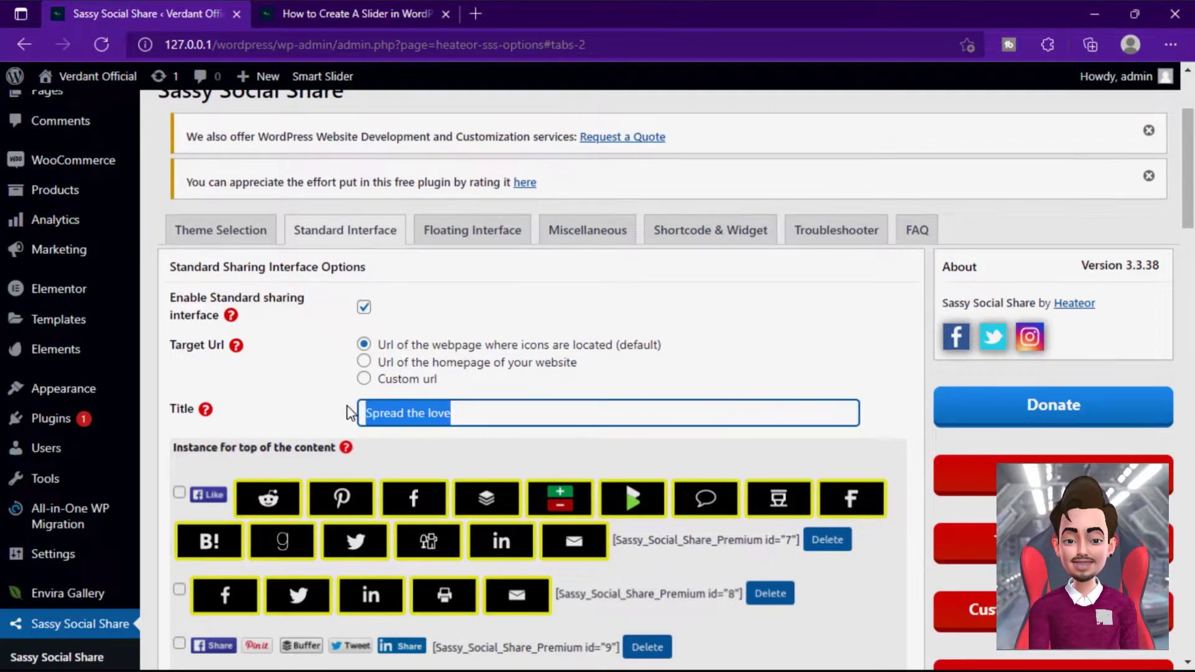
text(s)
scroll(308, 233, down, 3)
text(hare)
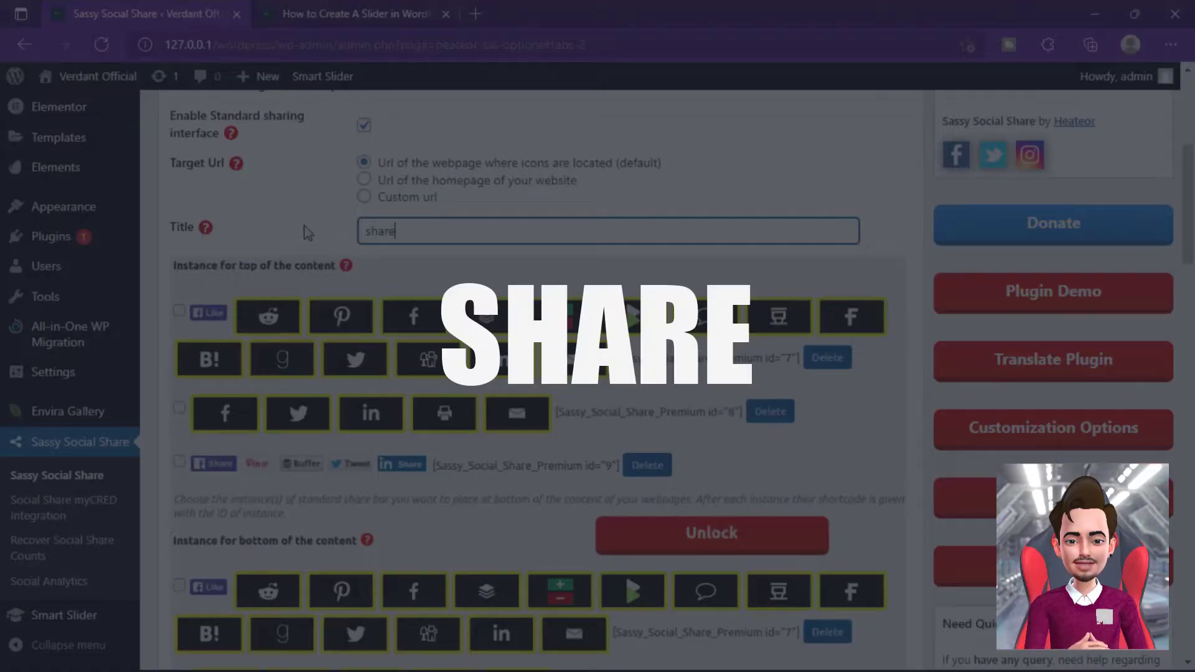
scroll(650, 498, down, 15)
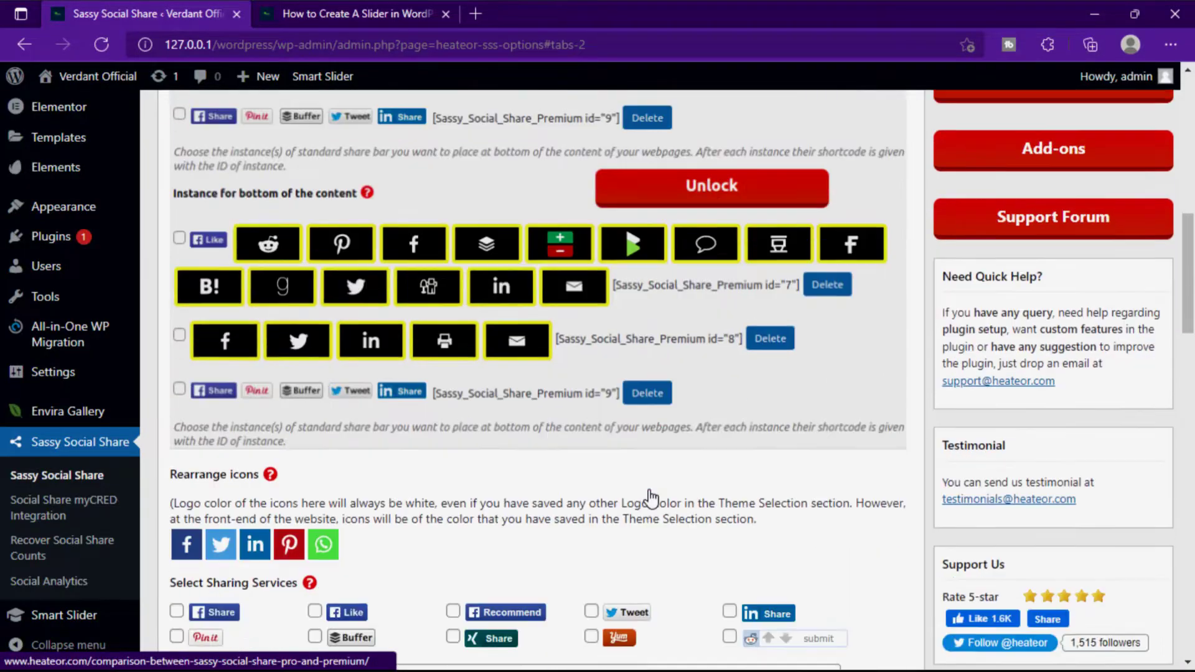
scroll(650, 498, down, 13)
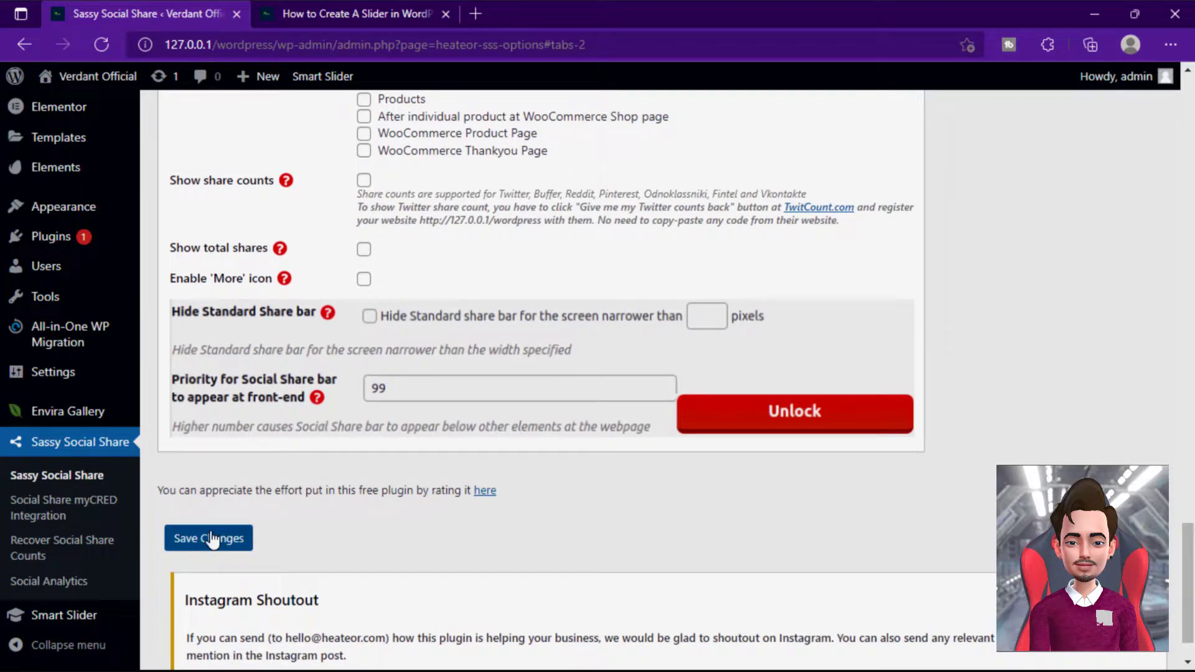
click(212, 539)
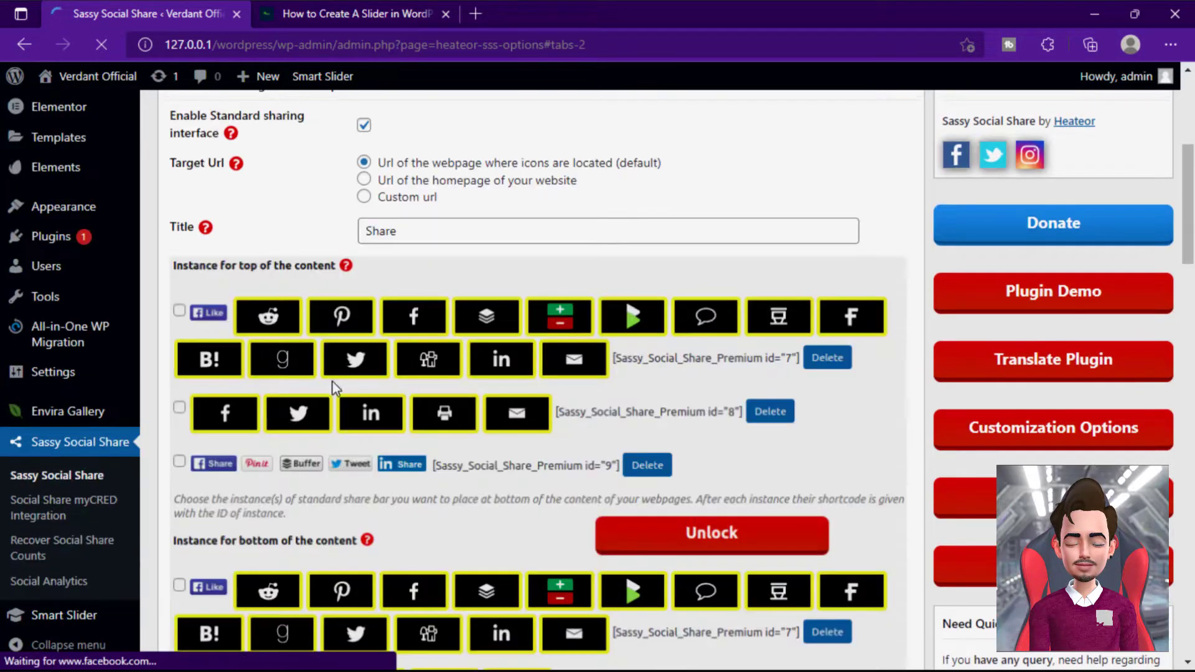
click(357, 12)
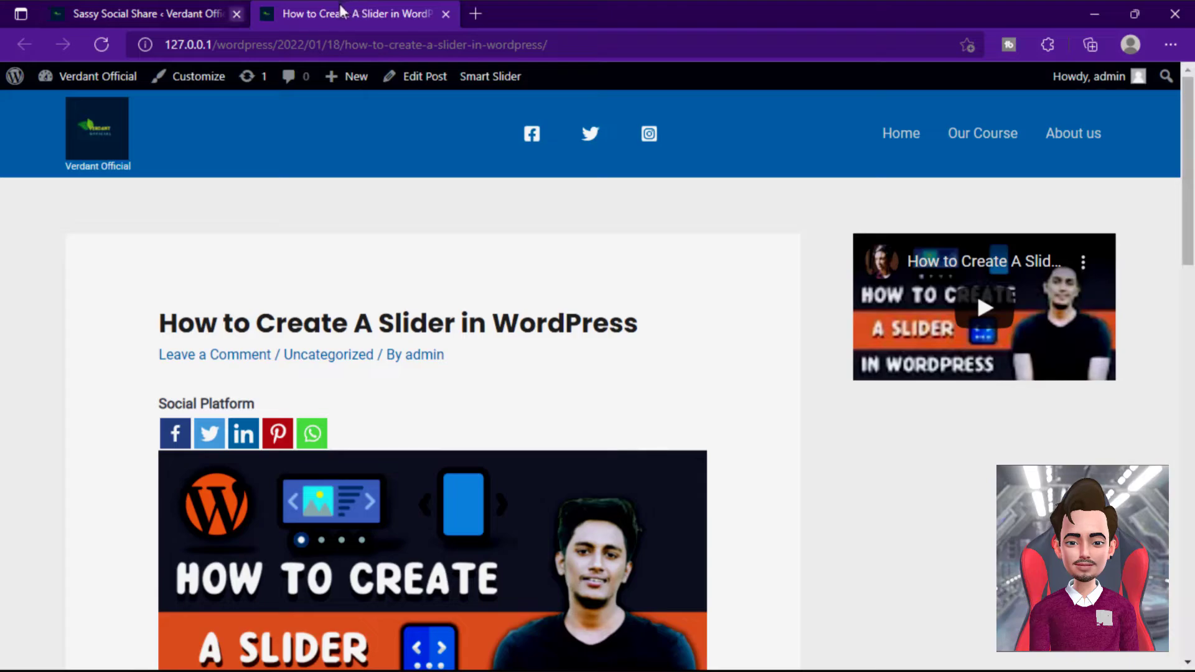
click(104, 45)
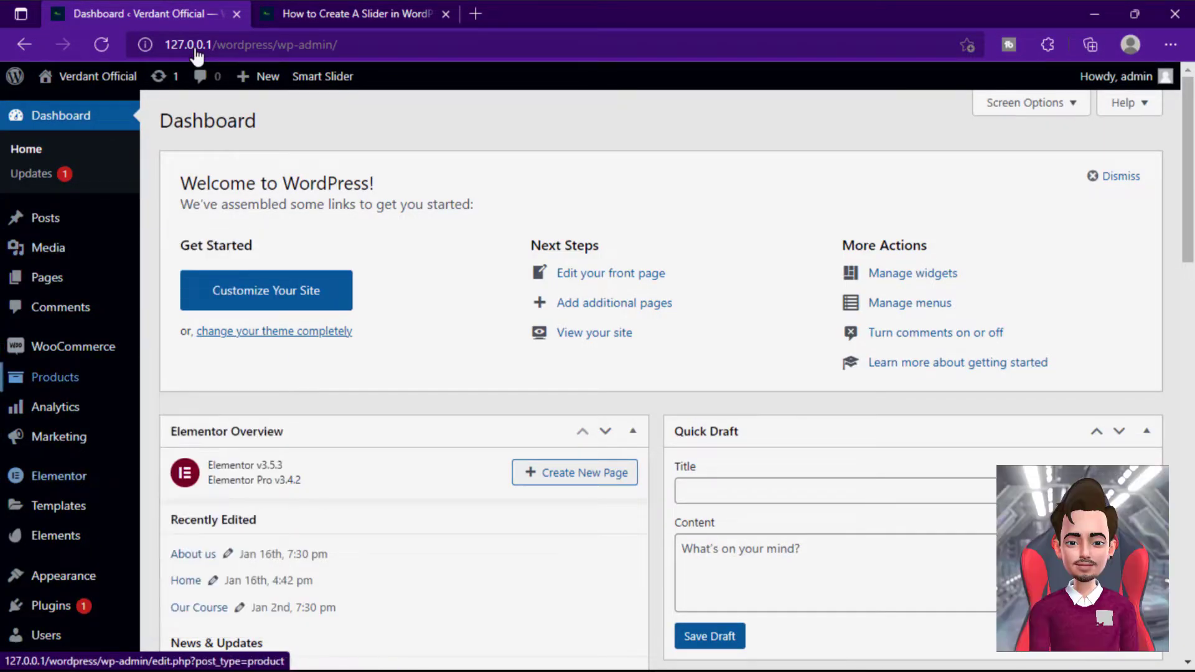
Step: Open the products list and view the Bike product in a new browser tab to check for share icons
click(207, 384)
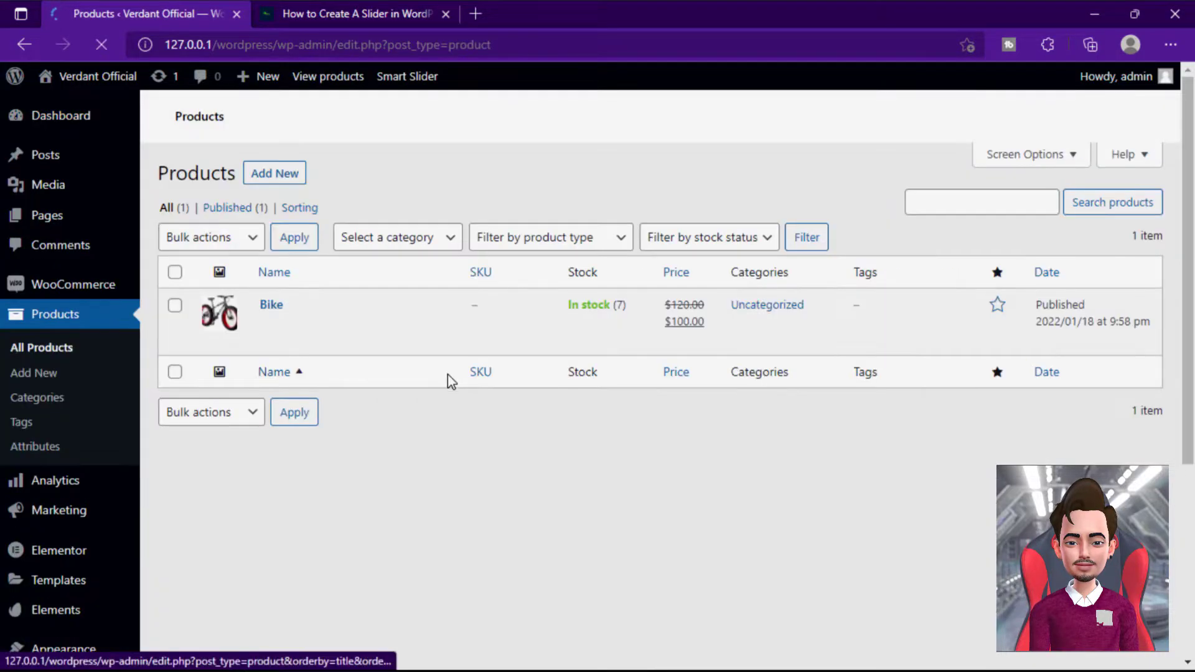
right_click(438, 324)
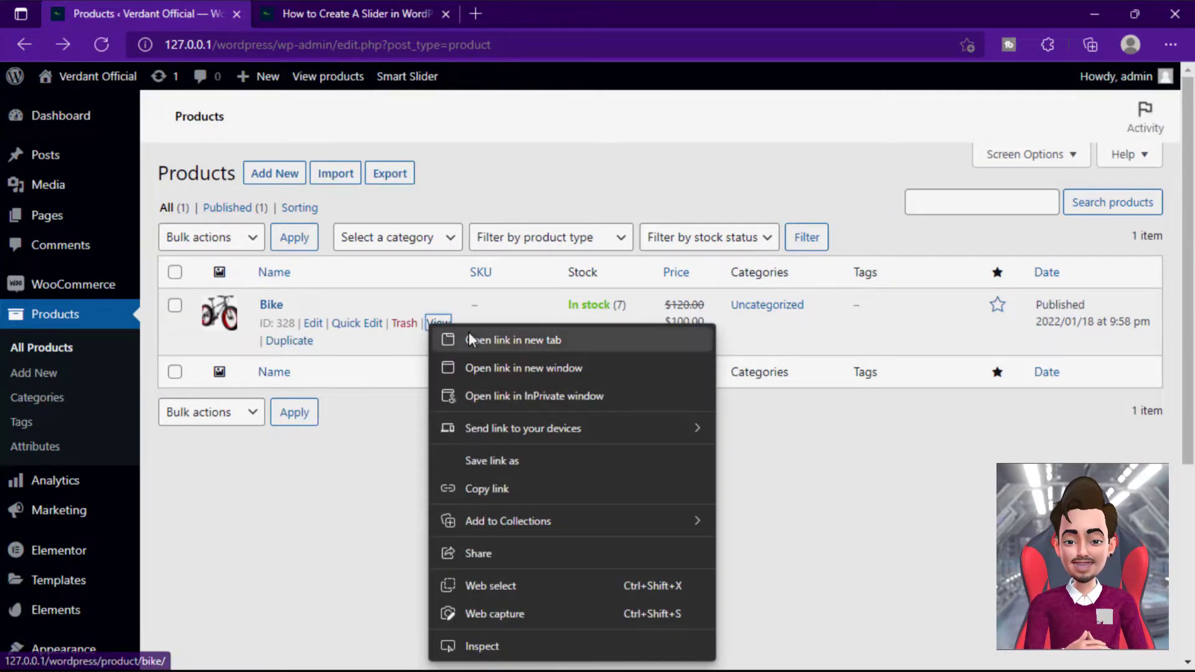
click(498, 339)
click(355, 11)
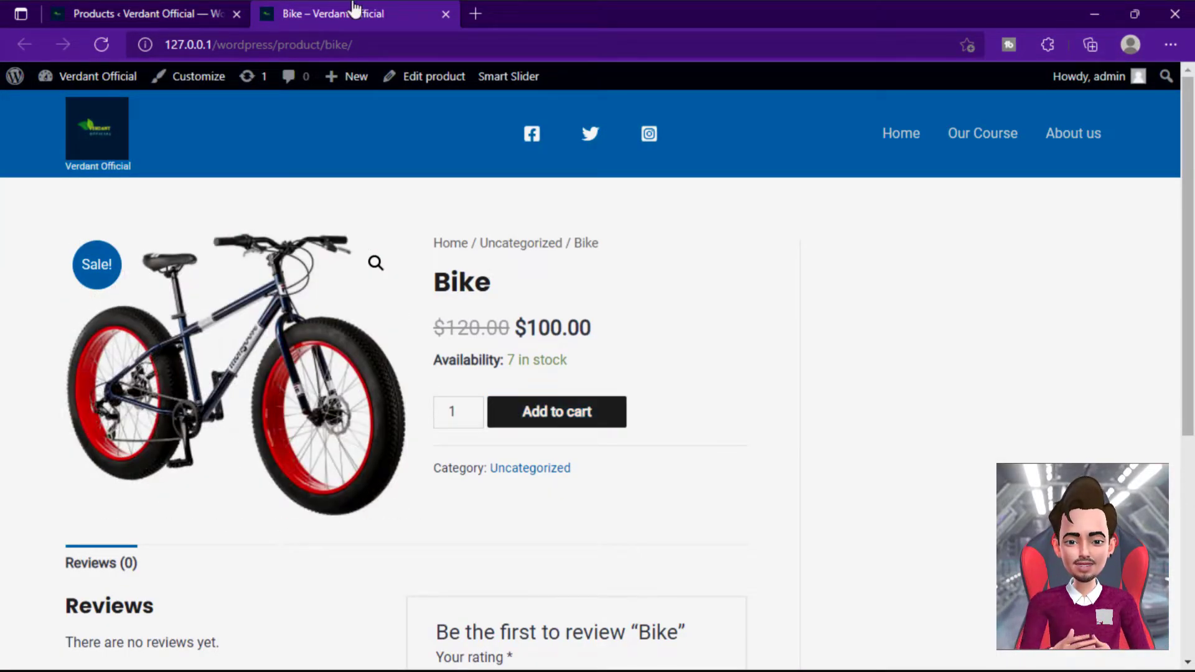
Step: In the Sassy Social Share standard interface settings, enable placement on the WooCommerce Product Page and save the changes
click(199, 7)
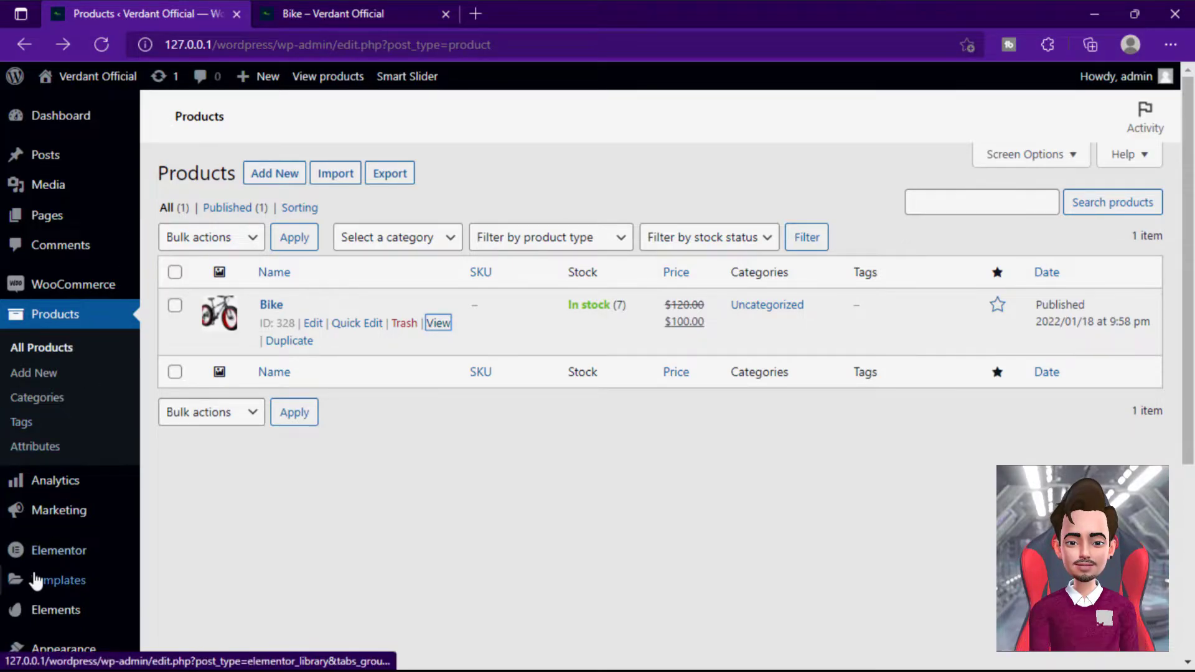
scroll(35, 576, down, 5)
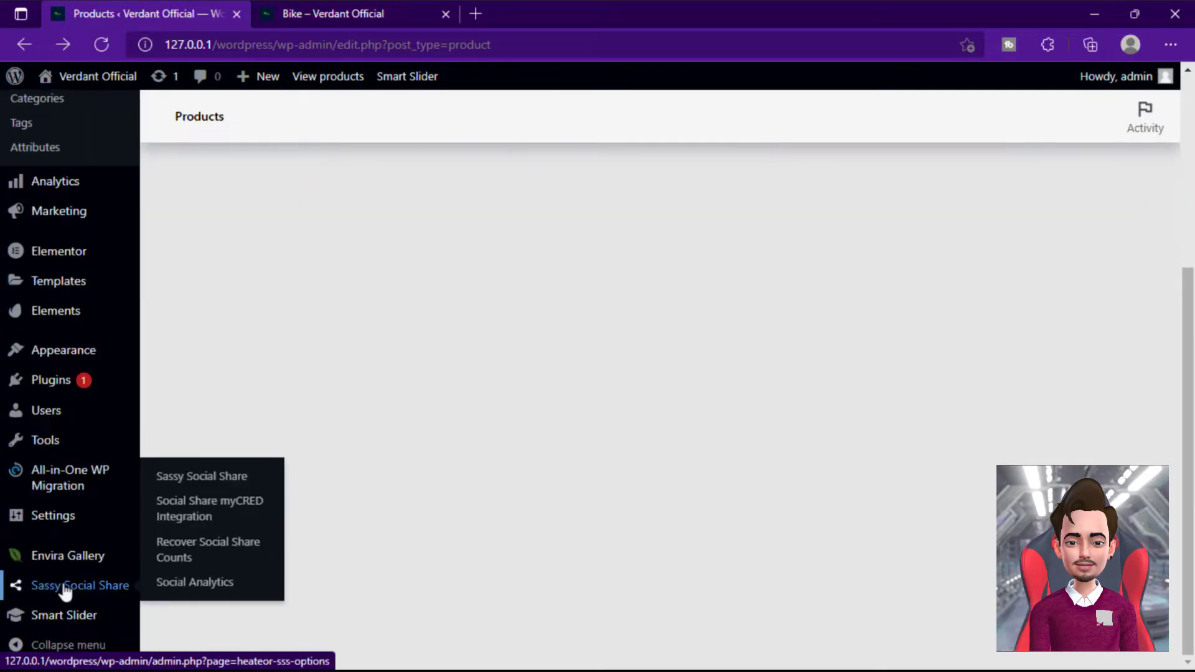
click(64, 588)
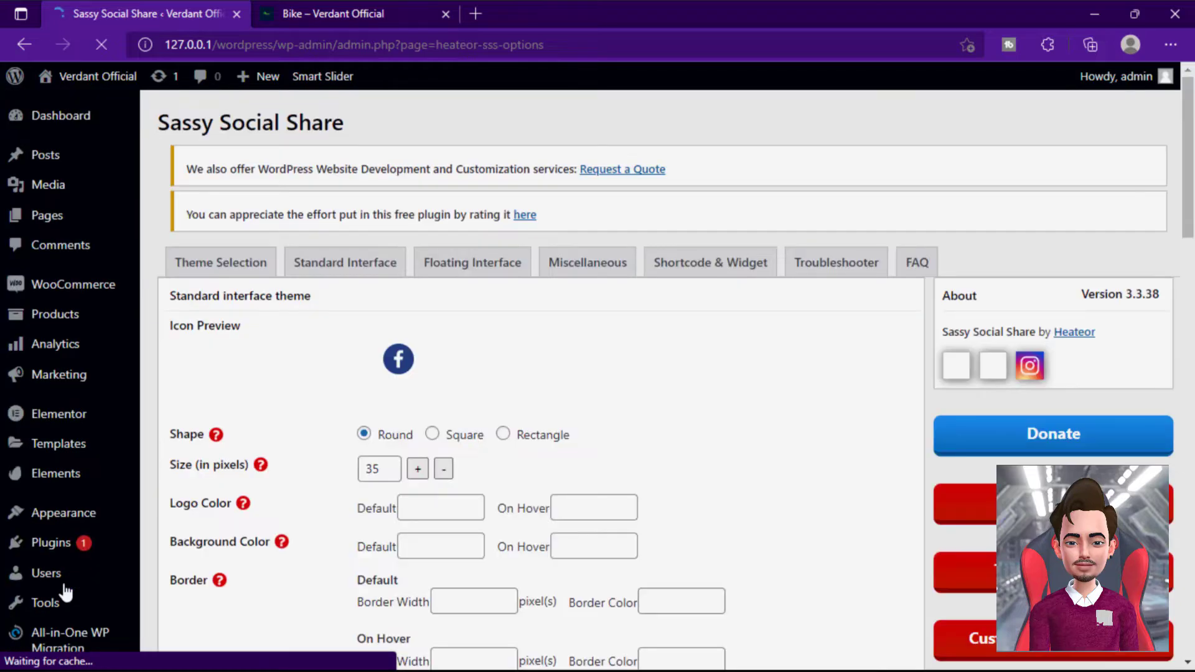
scroll(242, 485, down, 2)
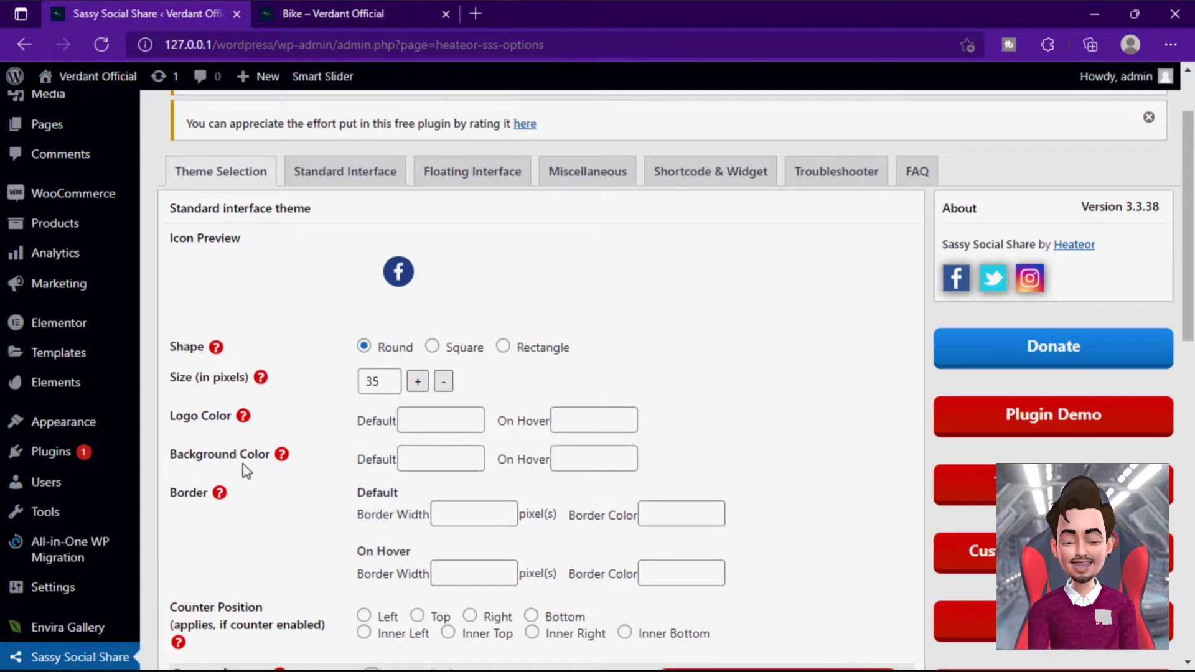
click(315, 174)
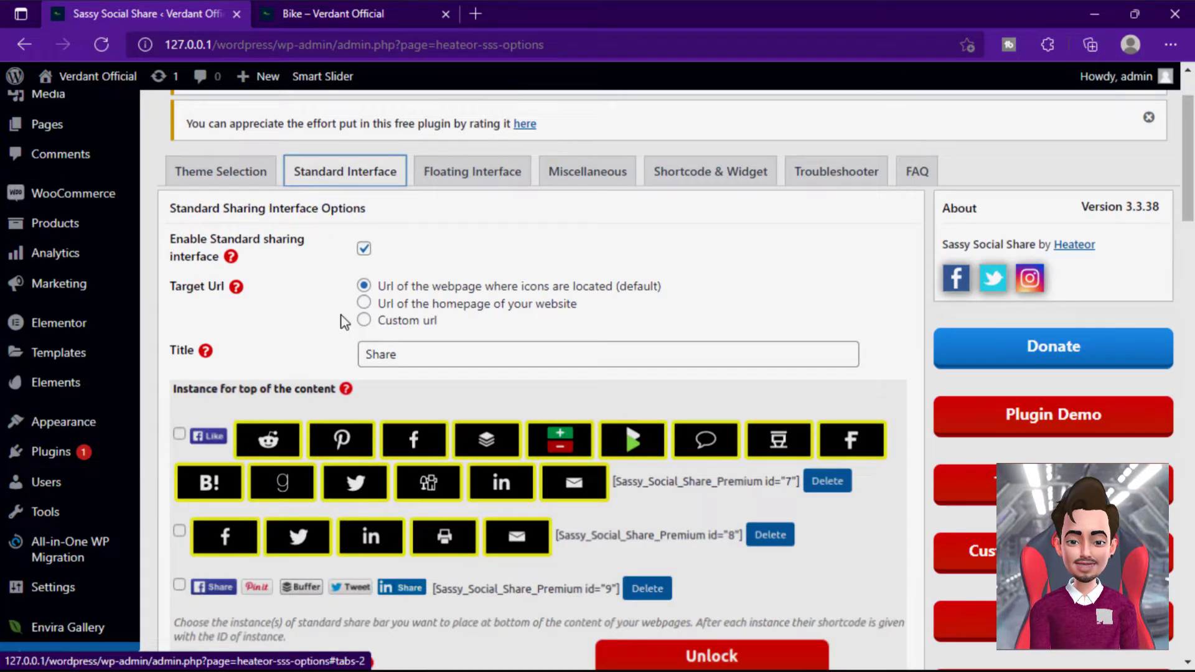
scroll(344, 321, down, 15)
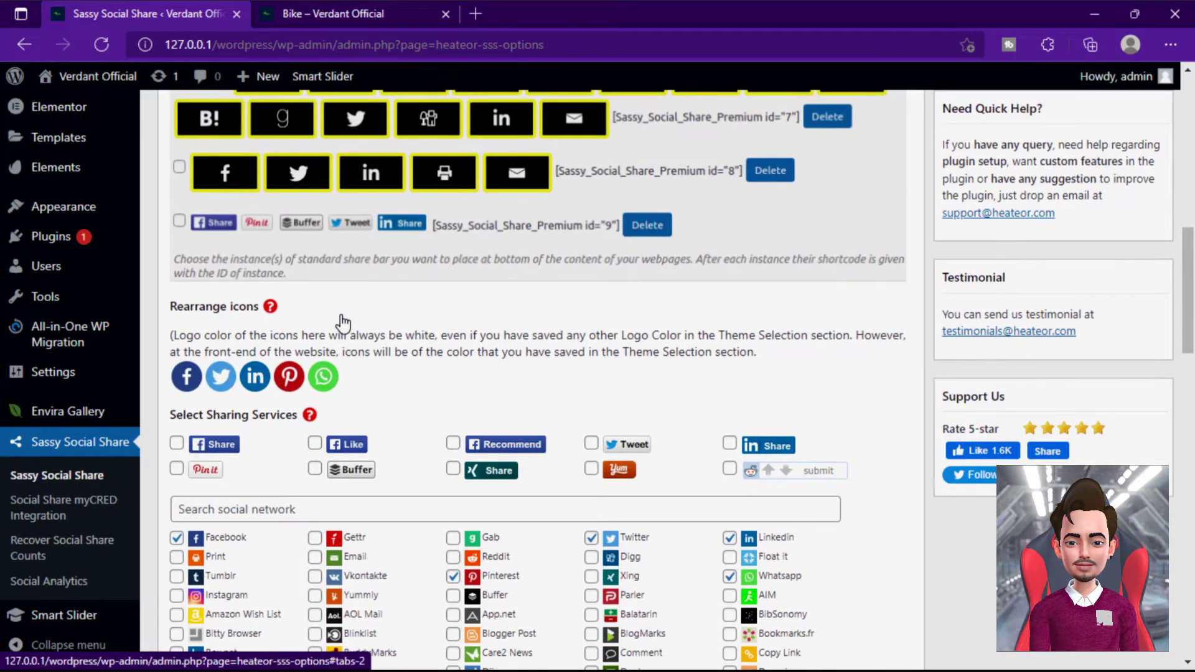
scroll(342, 314, down, 8)
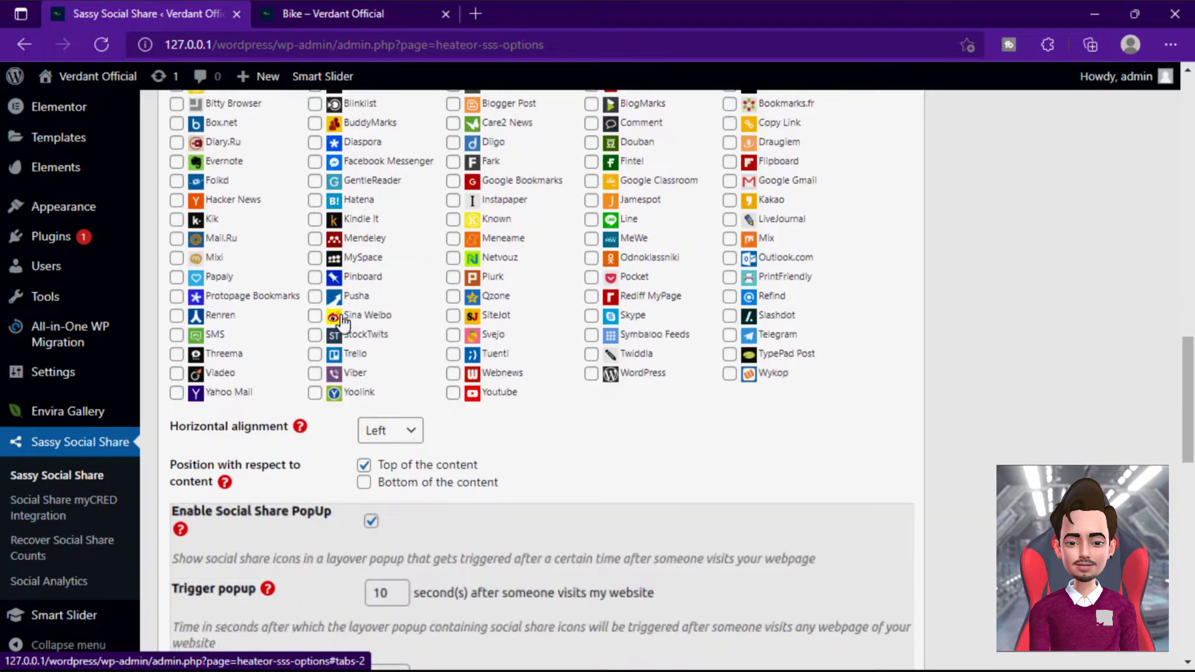
scroll(342, 323, down, 8)
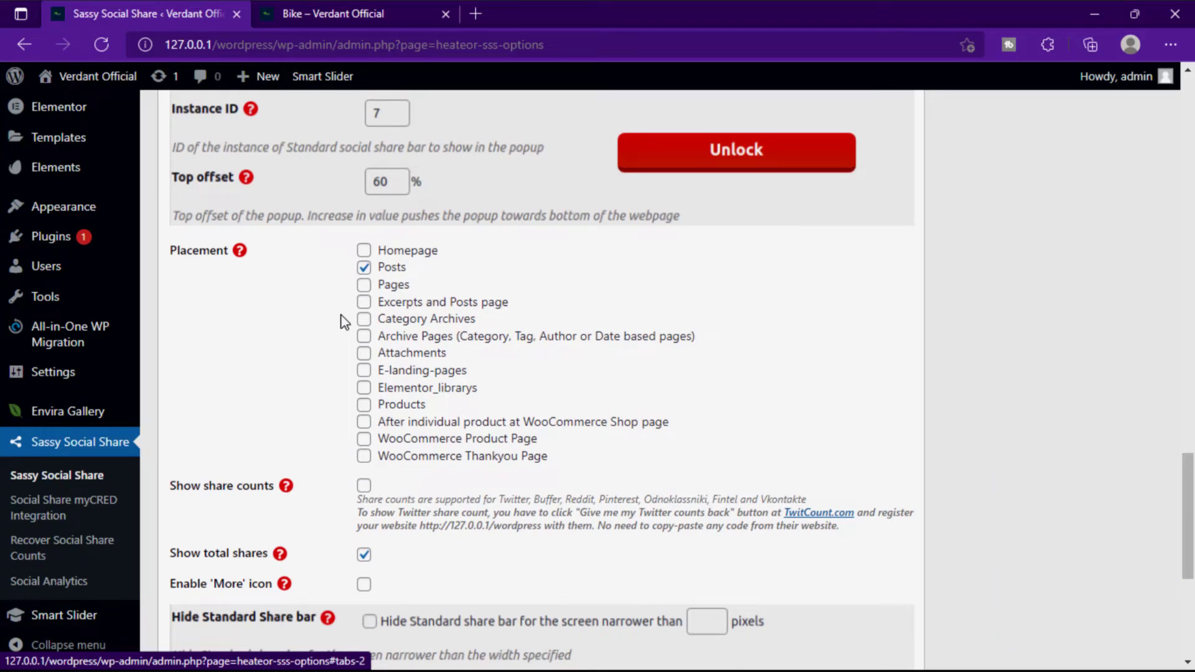
click(364, 439)
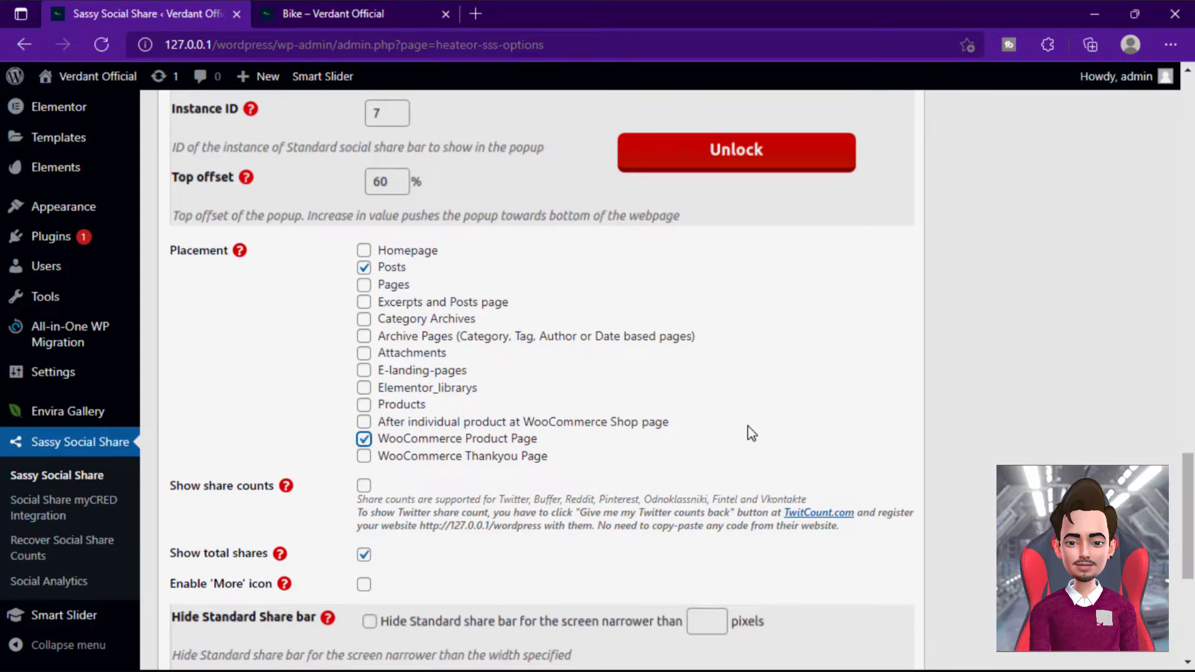
scroll(752, 434, down, 6)
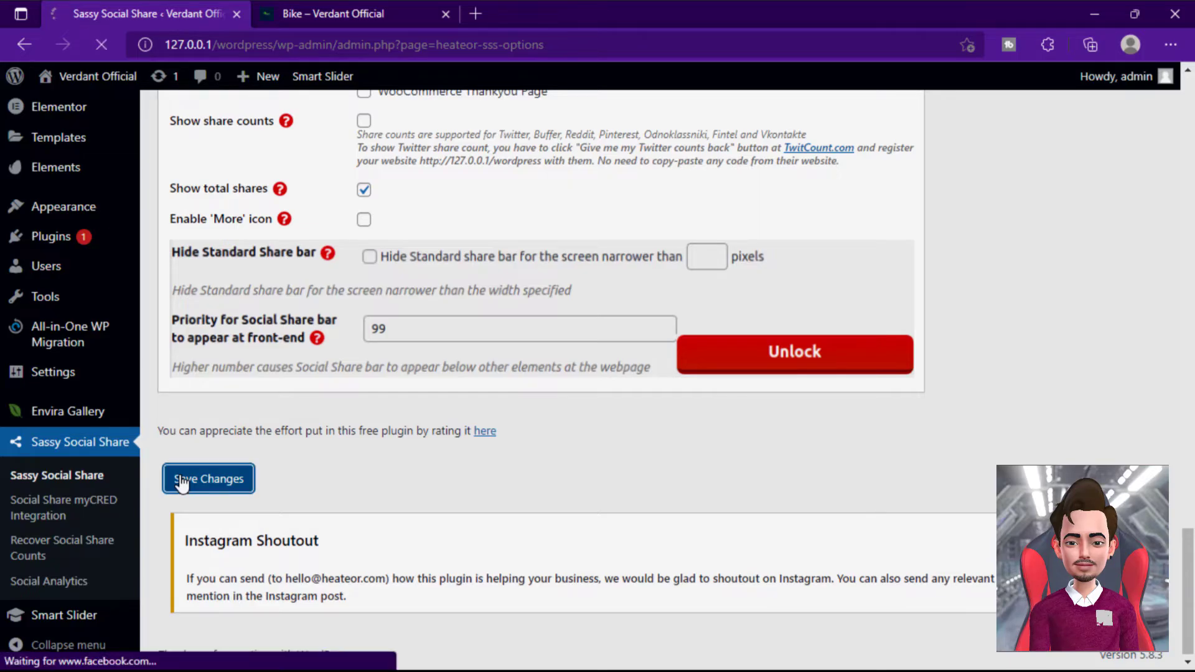
scroll(182, 483, down, 10)
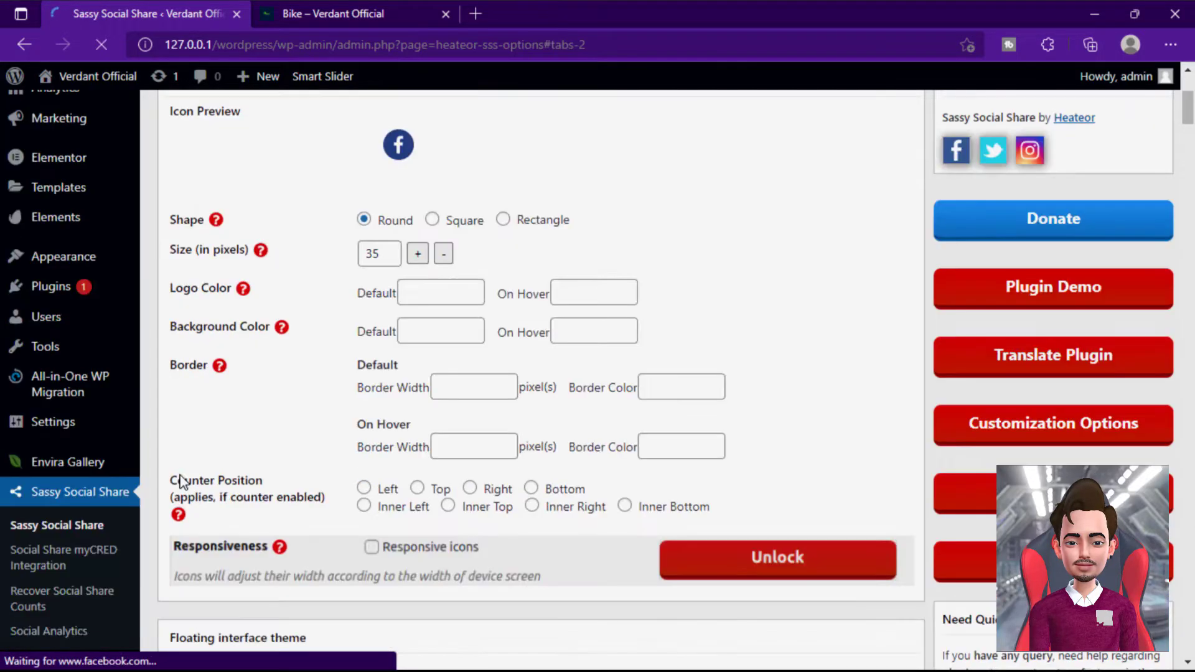
Step: Reload the Bike product page and check the share icons below the product category
click(313, 11)
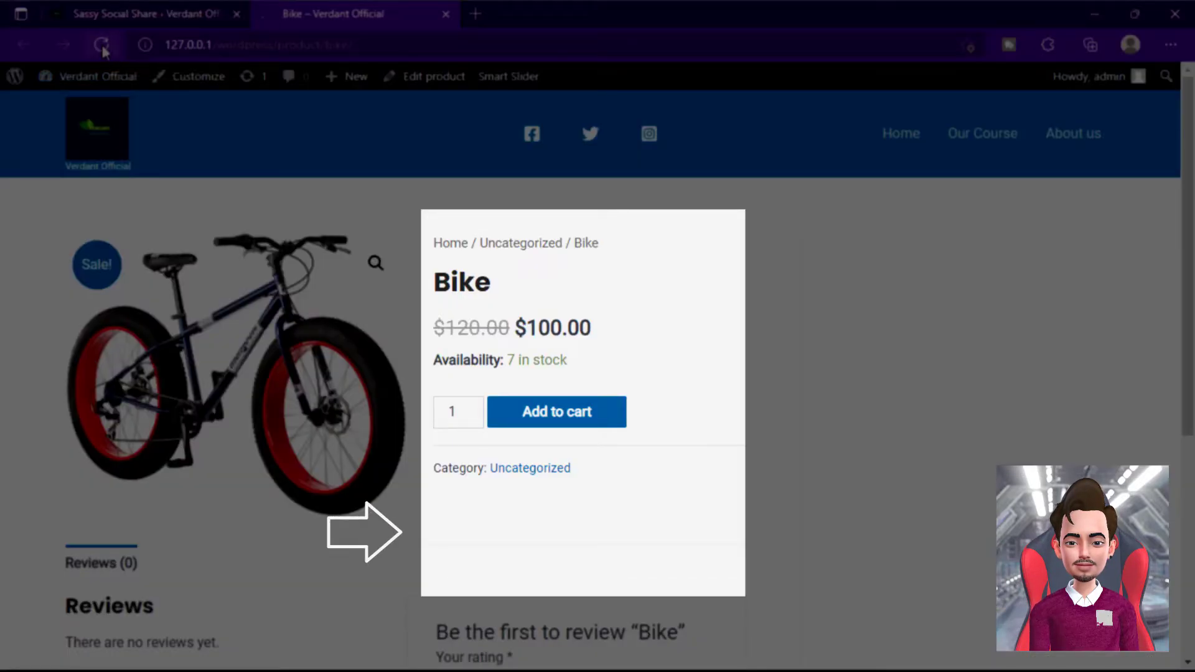
click(102, 46)
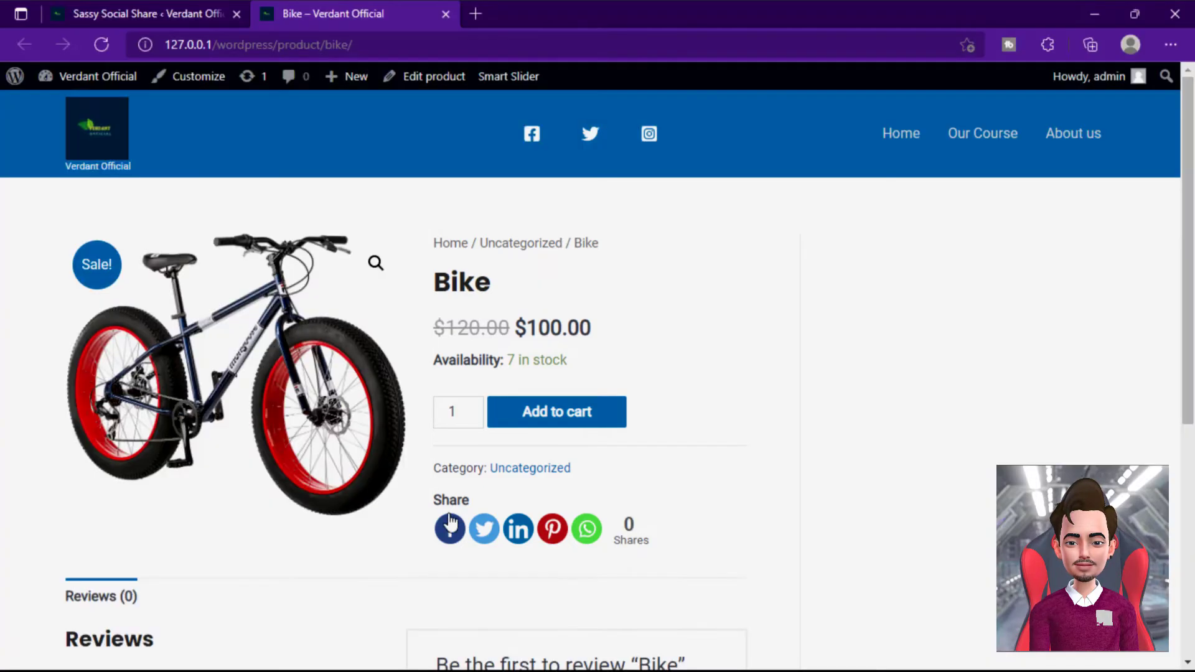
scroll(449, 513, down, 3)
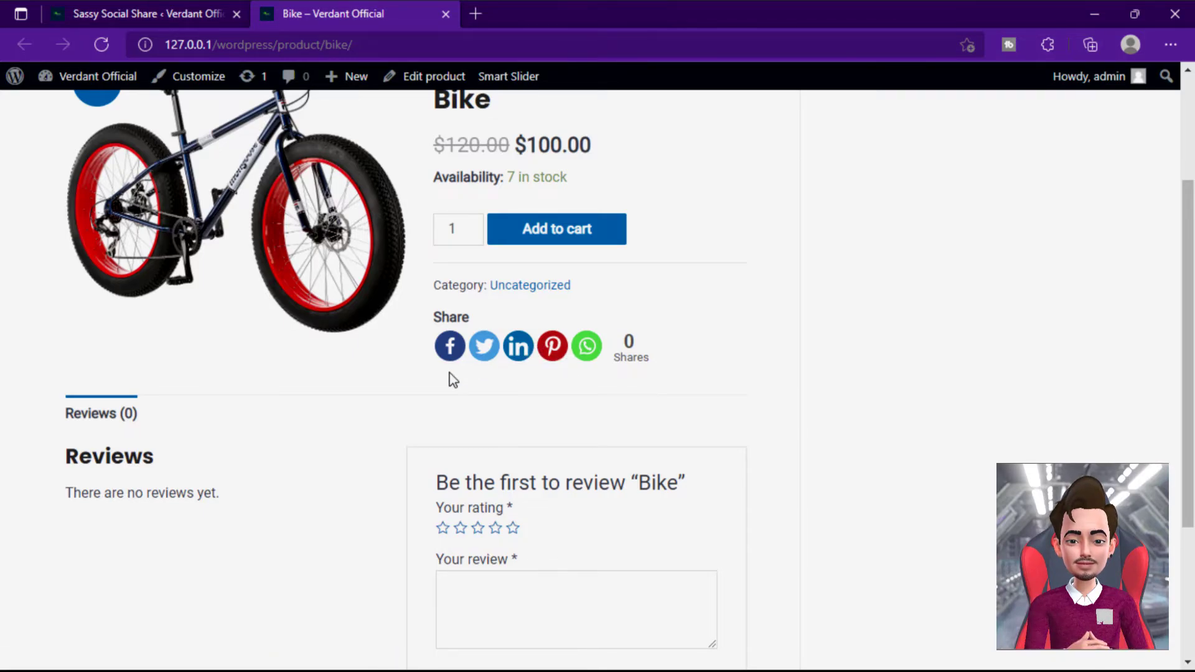
scroll(453, 379, up, 2)
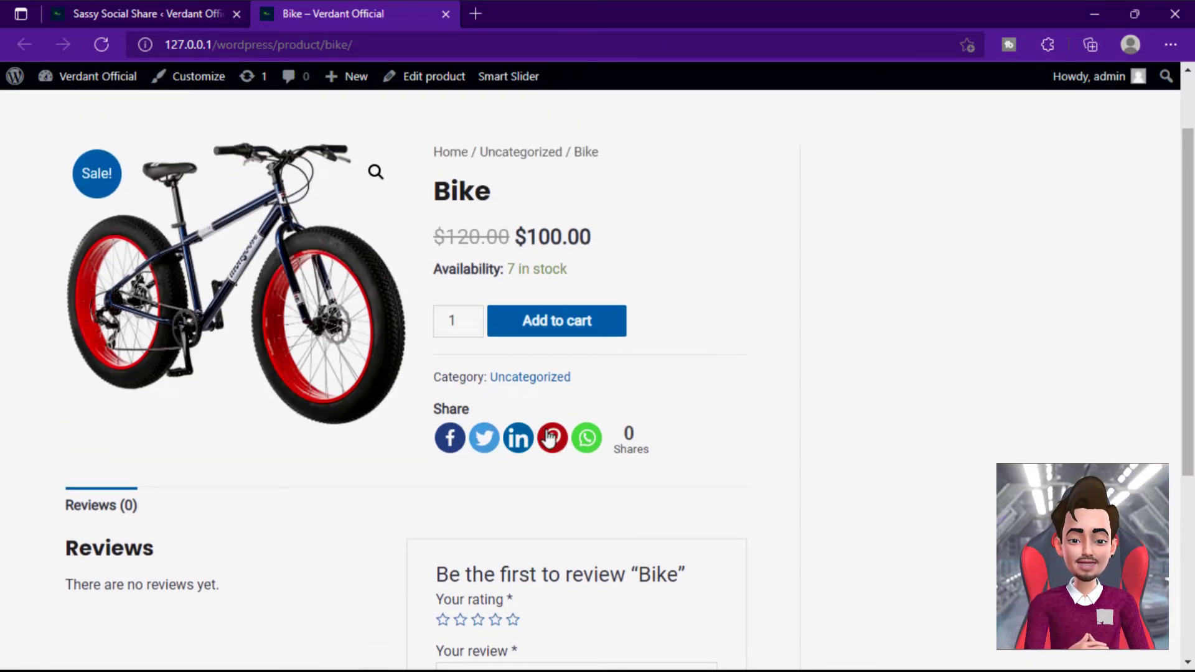